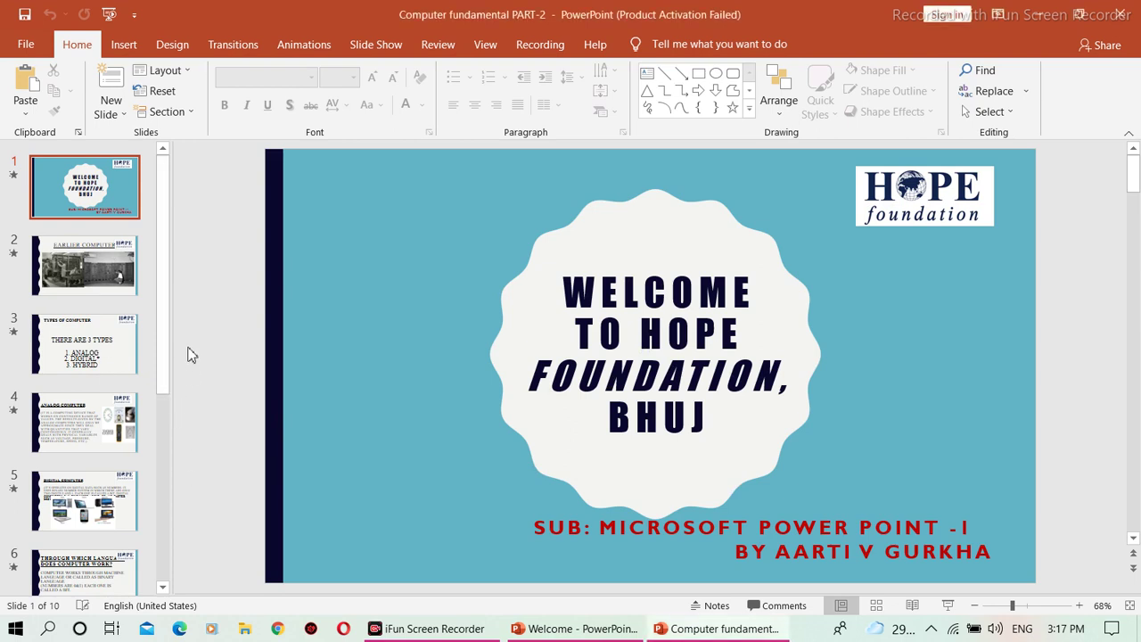
# Add 'Memories Instrumental - Maroon 5' from the Downloads folder to the title slide as an audio clip.
pyautogui.moveTo(165, 312)
pyautogui.mouseDown()
pyautogui.moveTo(163, 527)
pyautogui.moveTo(166, 212)
pyautogui.moveTo(165, 571)
pyautogui.moveTo(181, 296)
pyautogui.mouseUp()
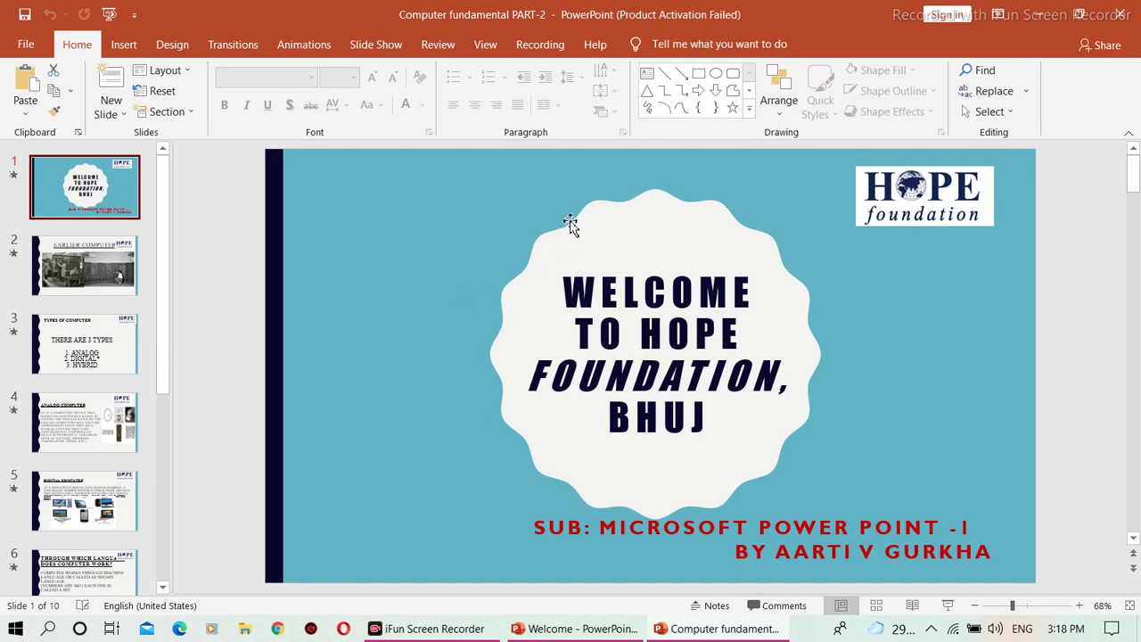
pyautogui.click(133, 51)
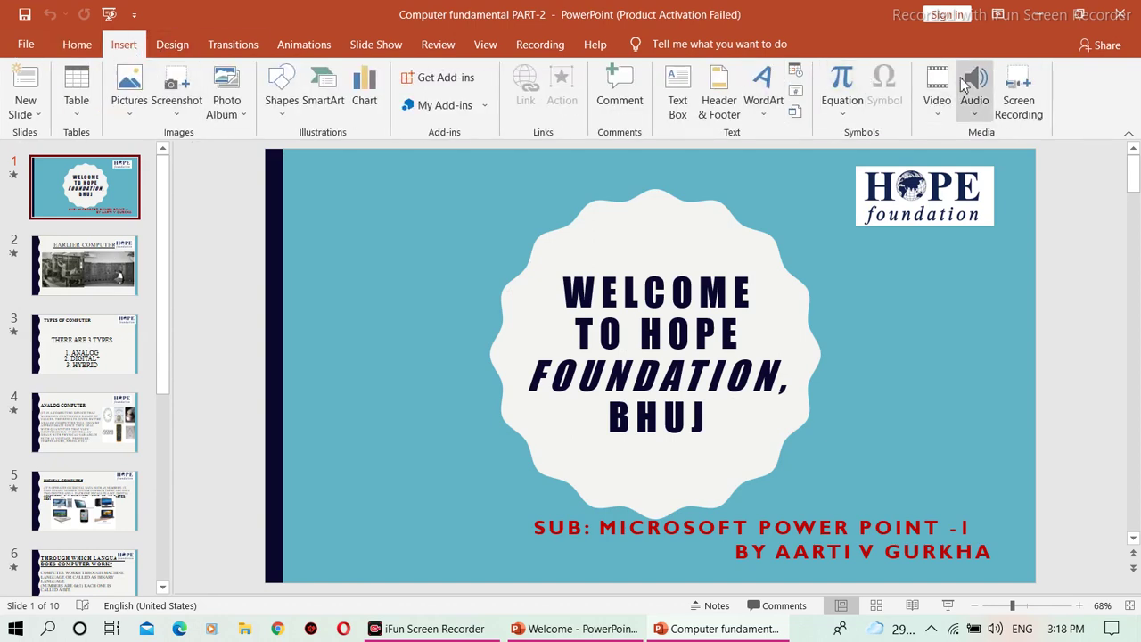
pyautogui.click(975, 114)
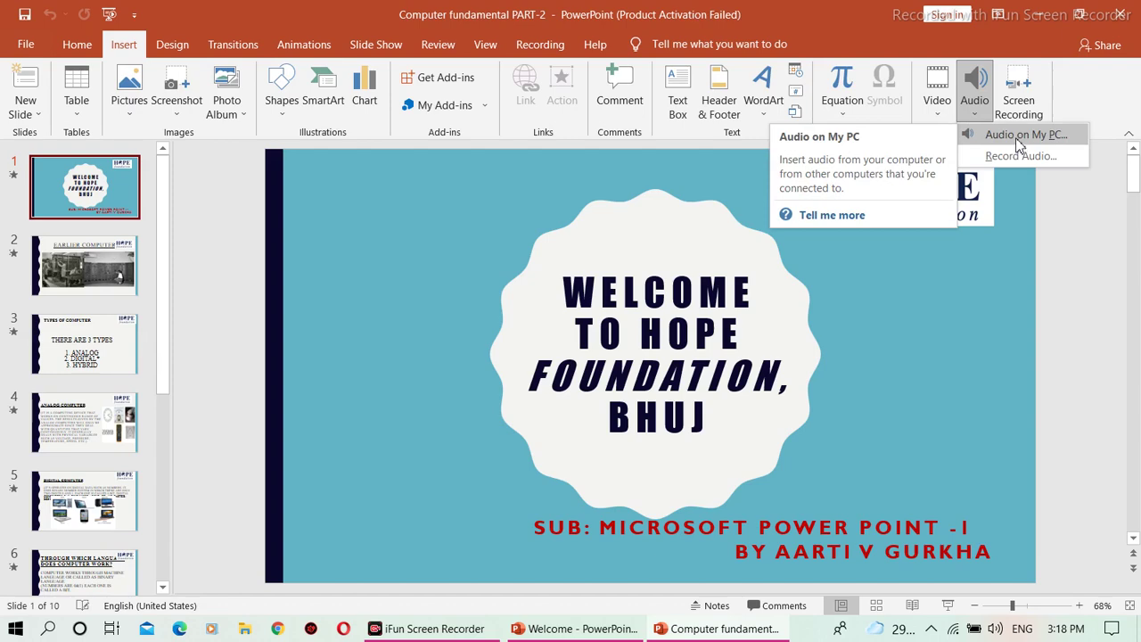
pyautogui.click(1017, 139)
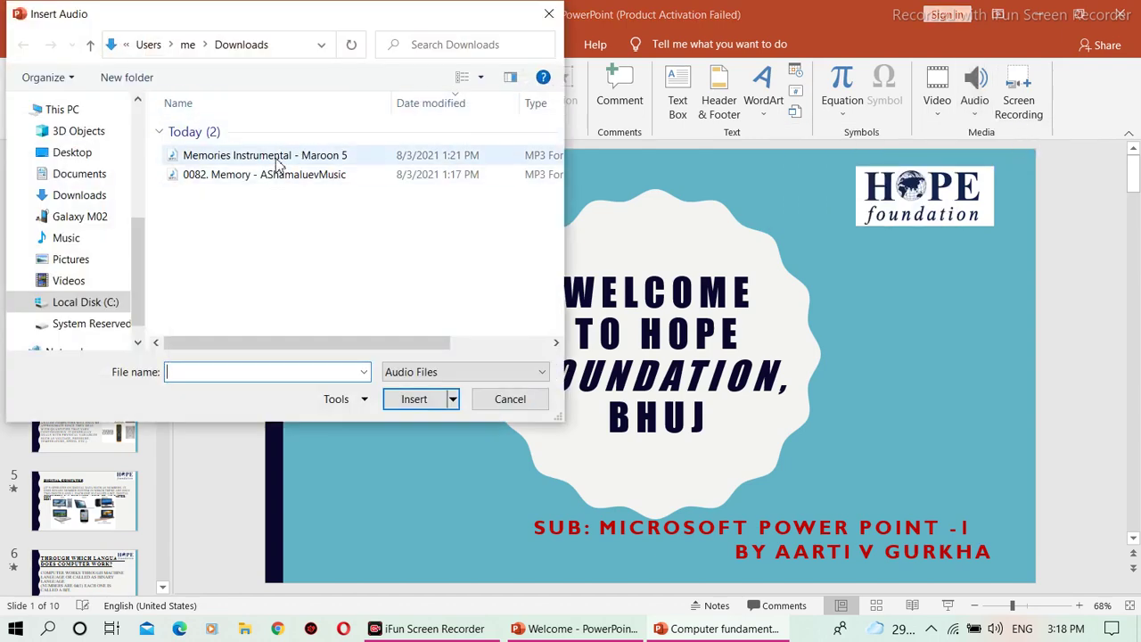
pyautogui.moveTo(265, 156)
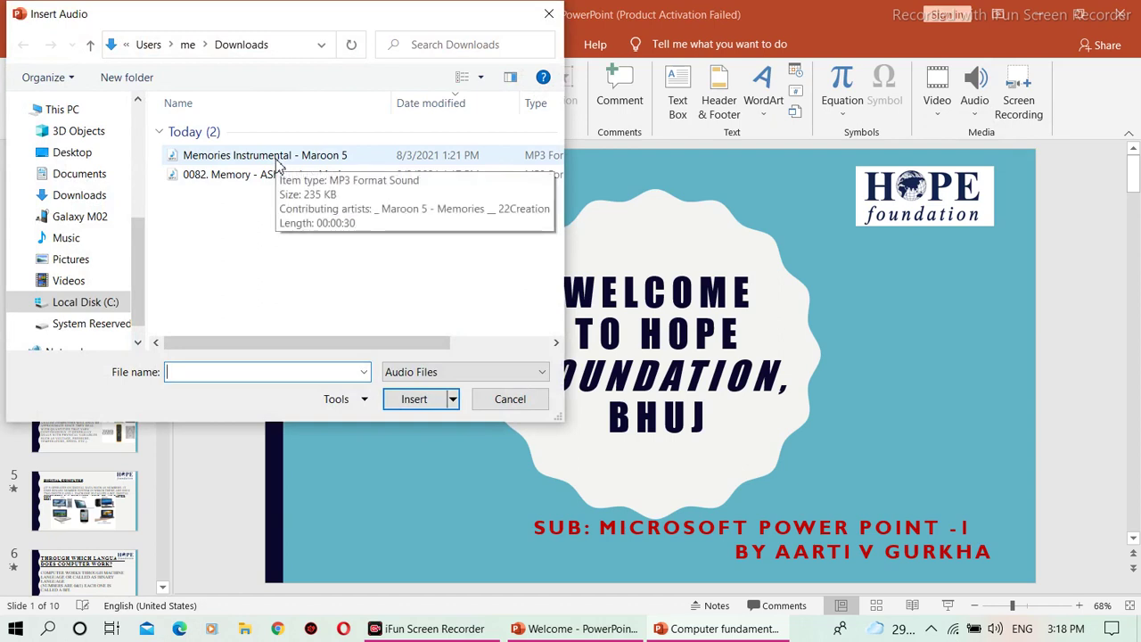
pyautogui.click(279, 165)
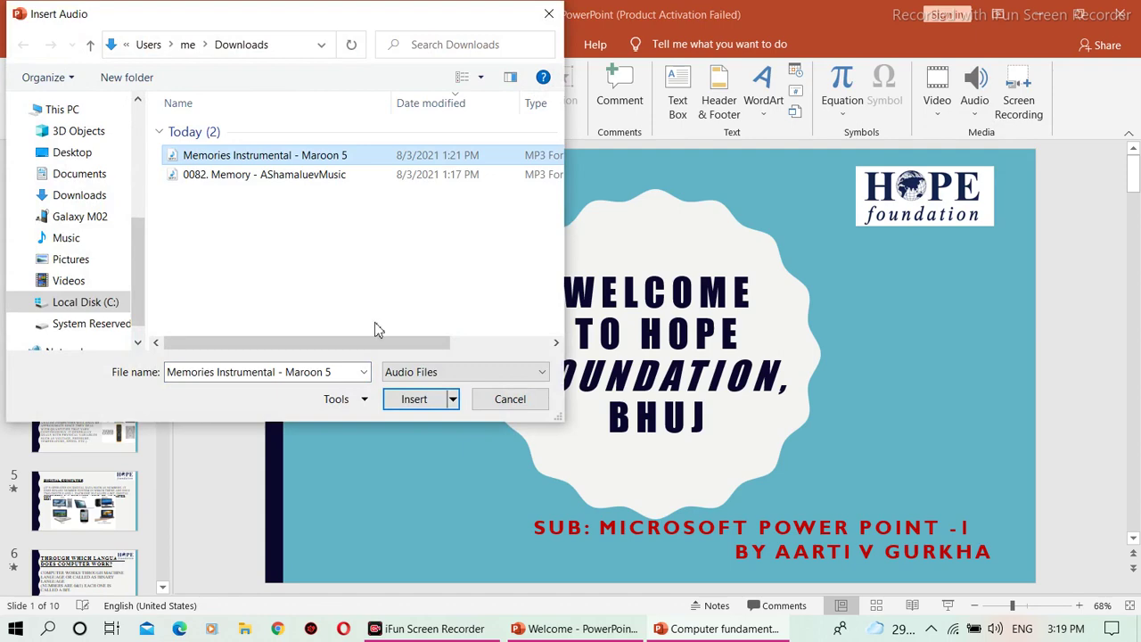
pyautogui.click(413, 403)
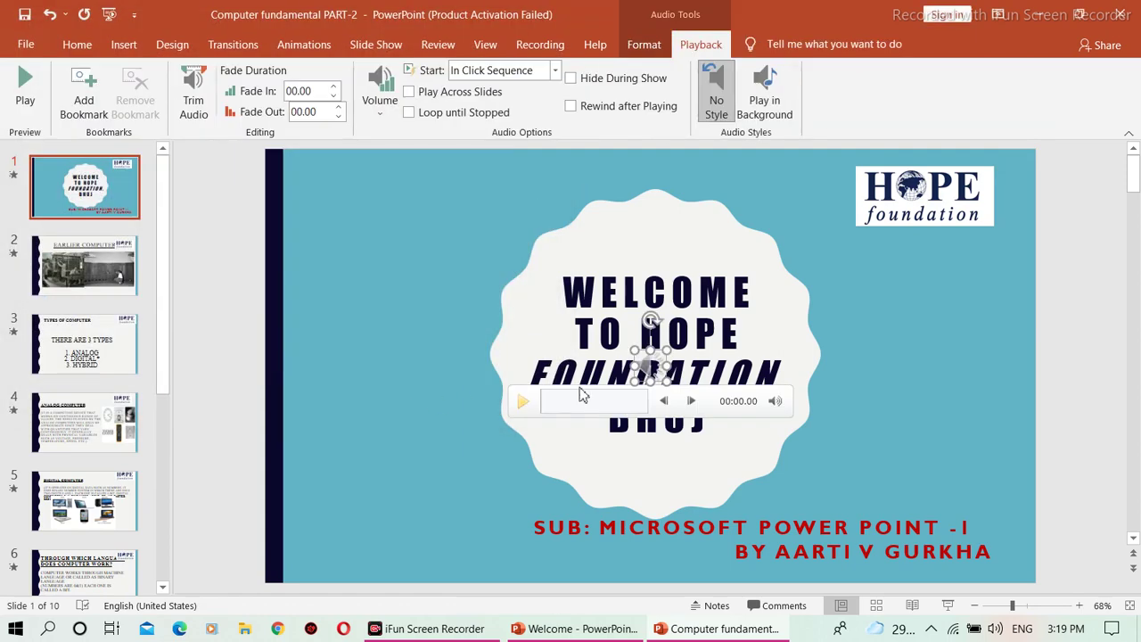
# Preview the clip briefly, move its speaker icon to the top-left corner, and apply Play in Background.
pyautogui.click(523, 403)
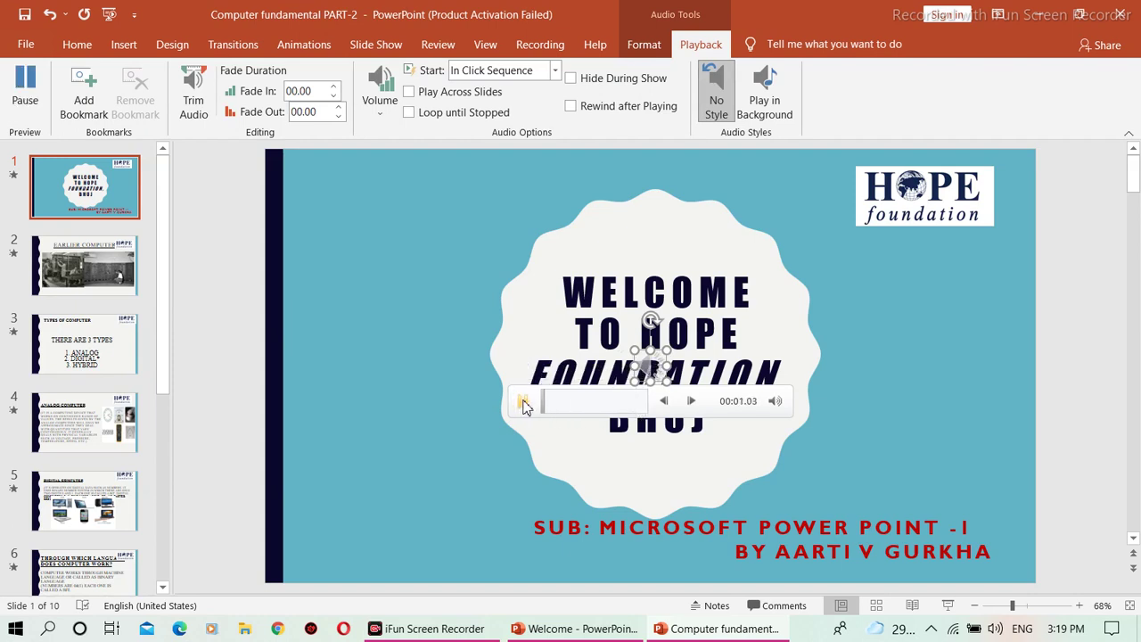
pyautogui.click(524, 403)
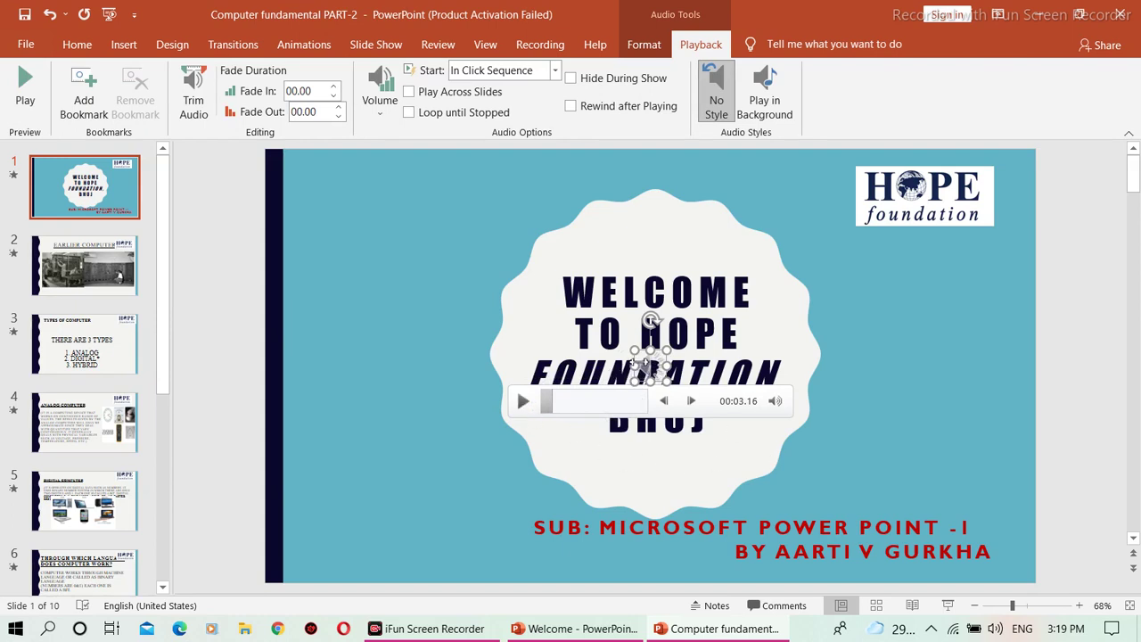
pyautogui.moveTo(658, 379); pyautogui.dragTo(325, 171)
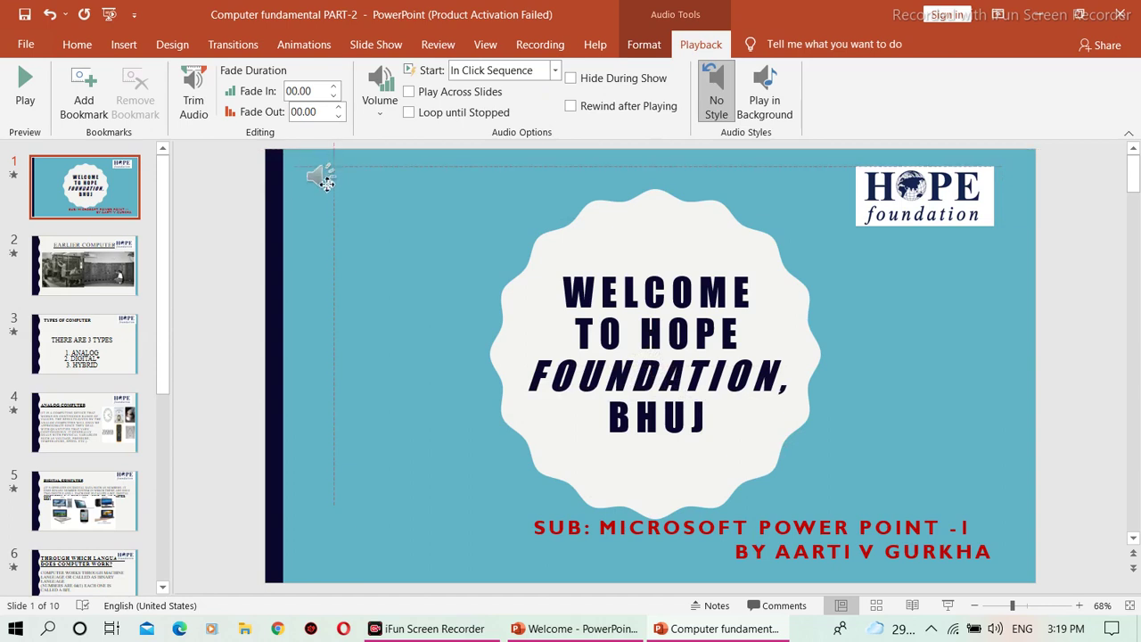
pyautogui.moveTo(326, 171); pyautogui.dragTo(329, 185)
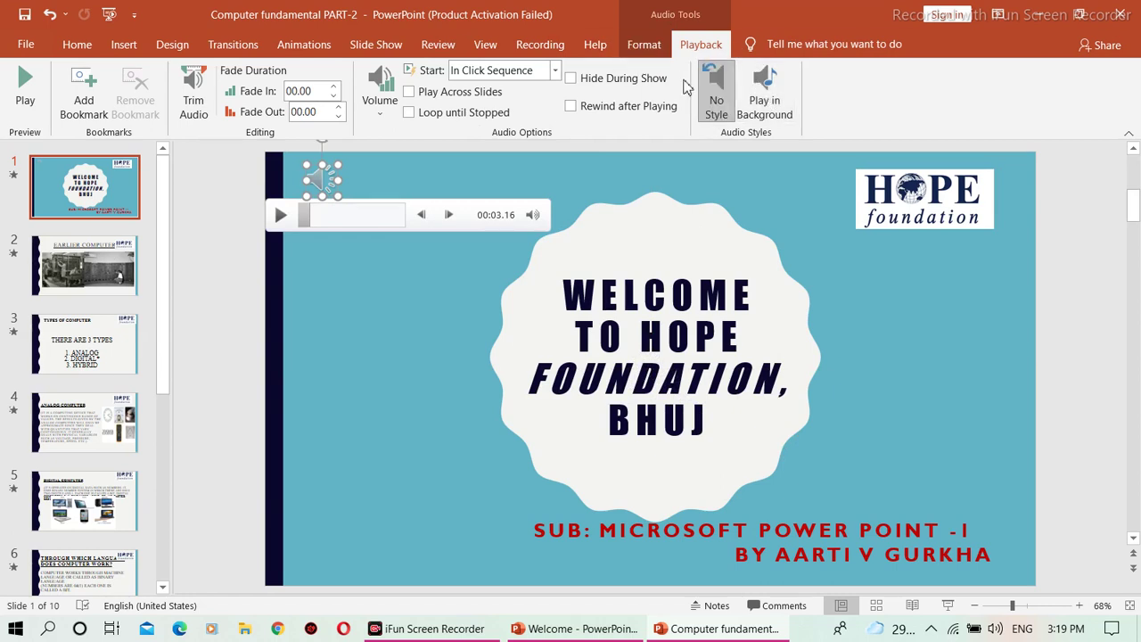
pyautogui.click(763, 89)
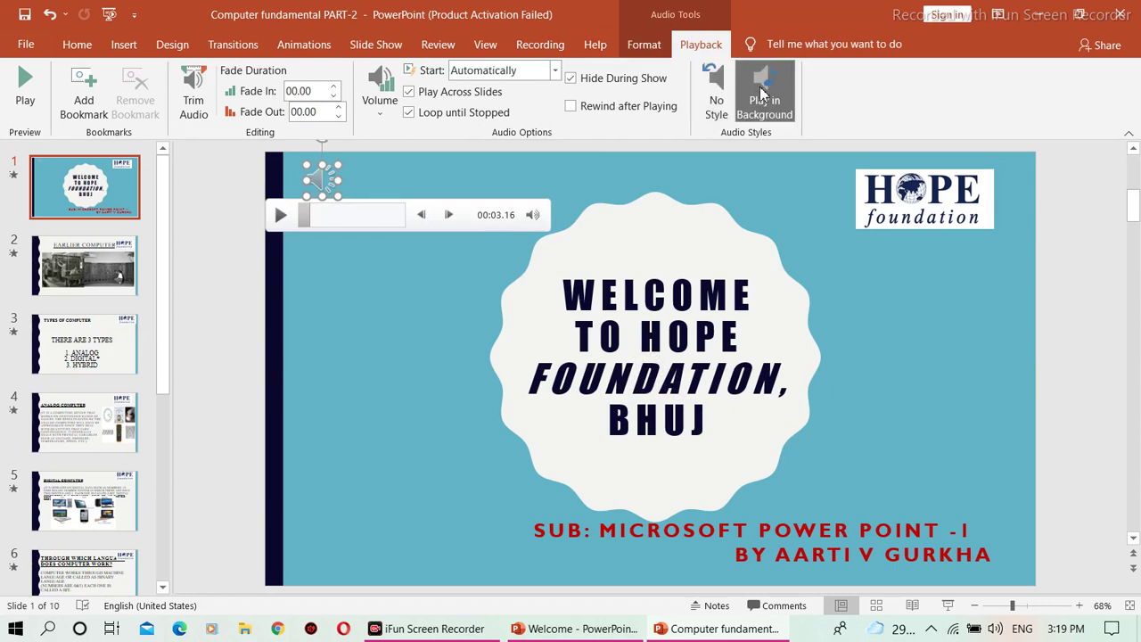
# Reapply Play in Background, keep Hide During Show on, and set Start to Automatically.
pyautogui.click(726, 94)
pyautogui.click(781, 105)
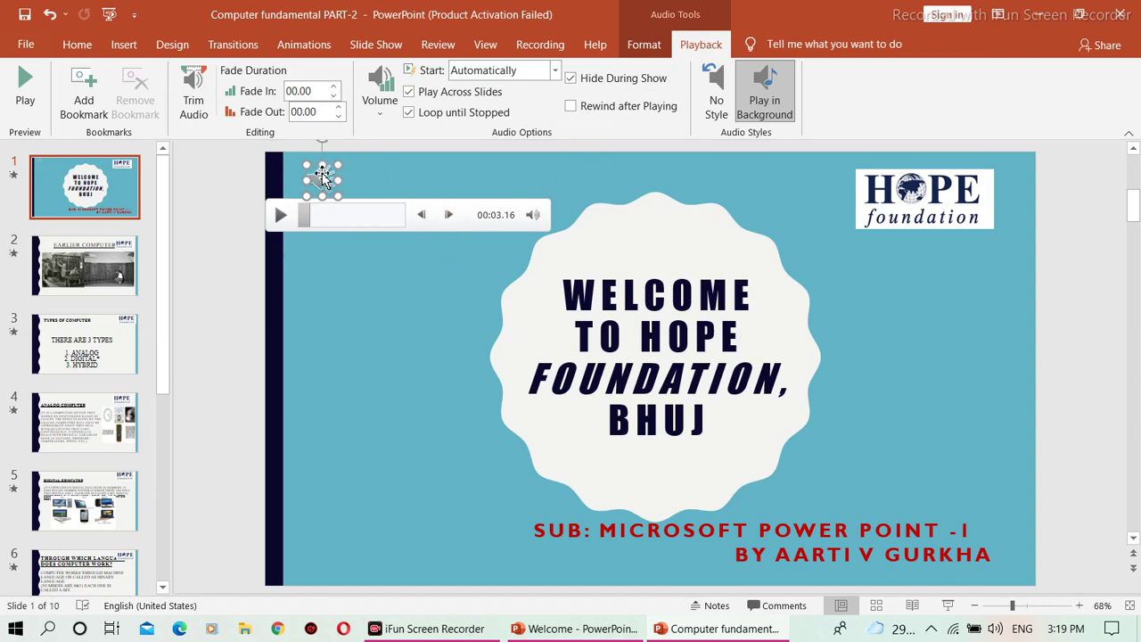
pyautogui.click(570, 78)
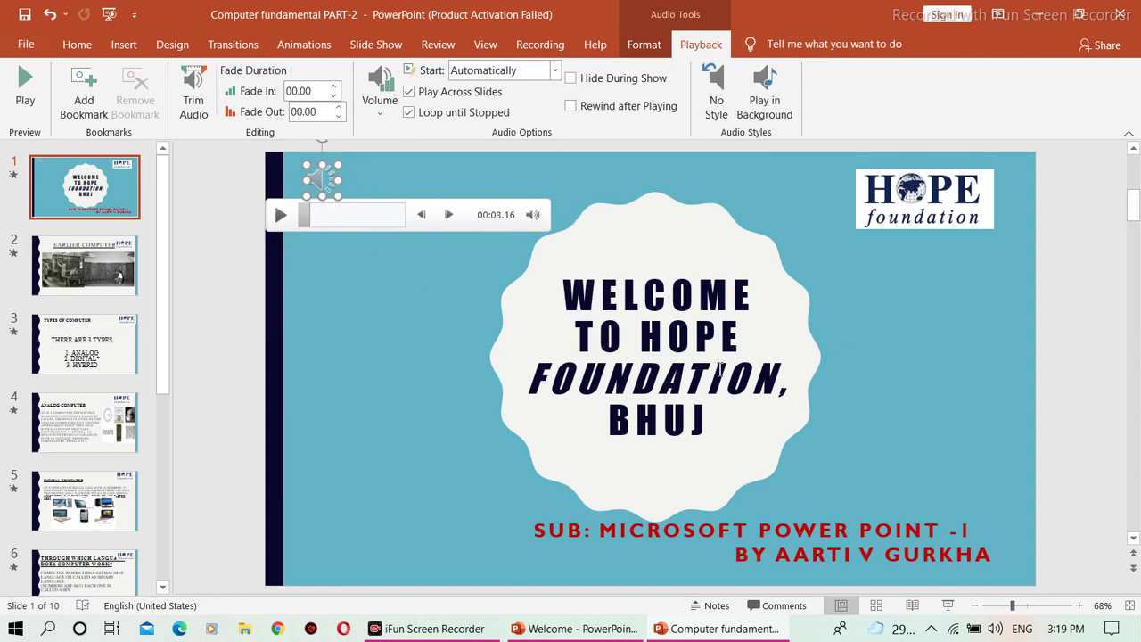
pyautogui.click(572, 82)
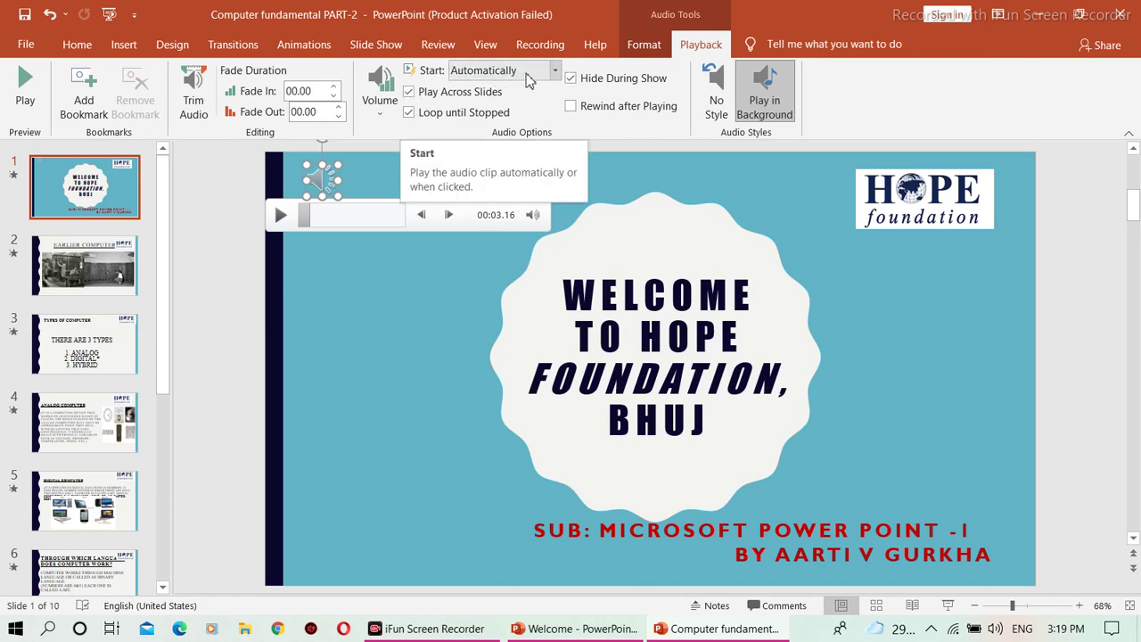
pyautogui.click(555, 69)
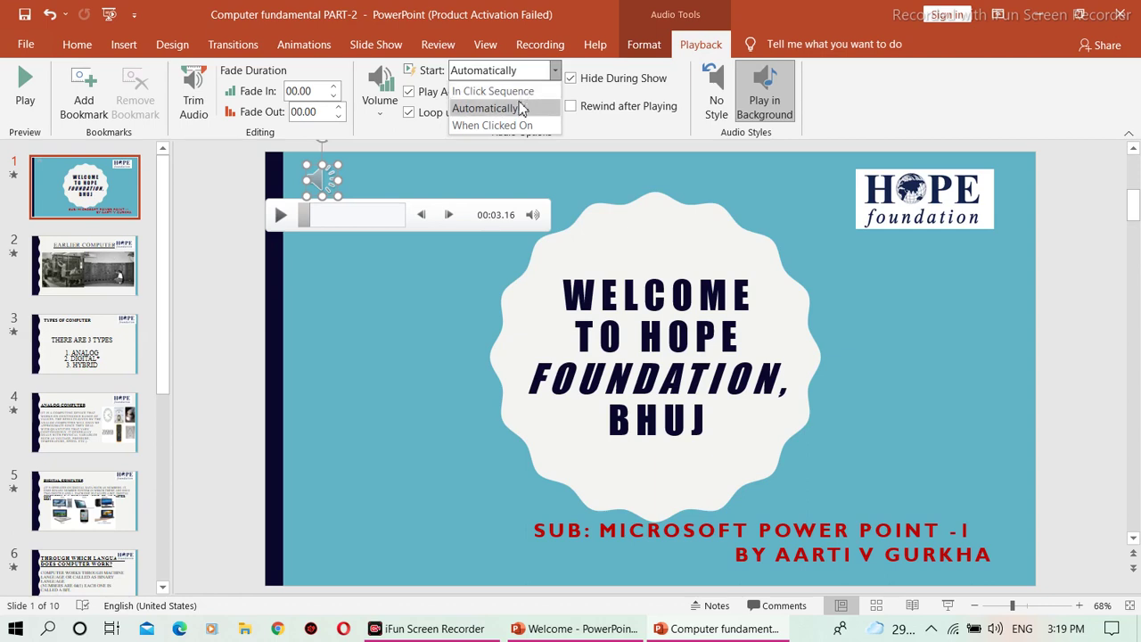
pyautogui.click(521, 108)
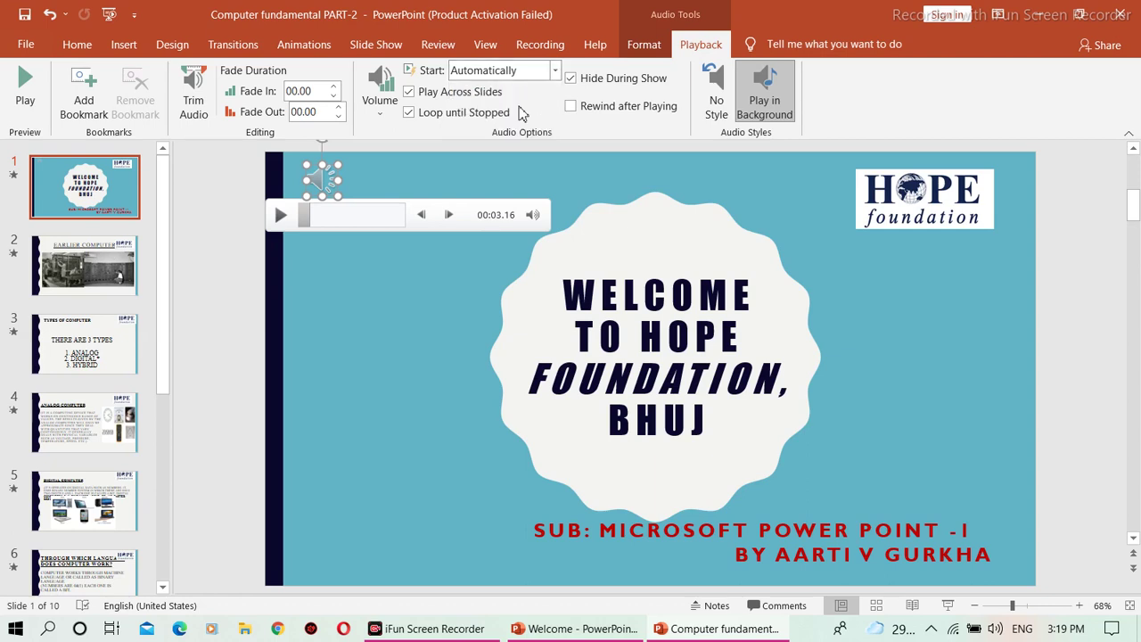
# Turn on Play Across Slides, Loop until Stopped, and Rewind after Playing for the music.
pyautogui.click(408, 113)
pyautogui.click(409, 92)
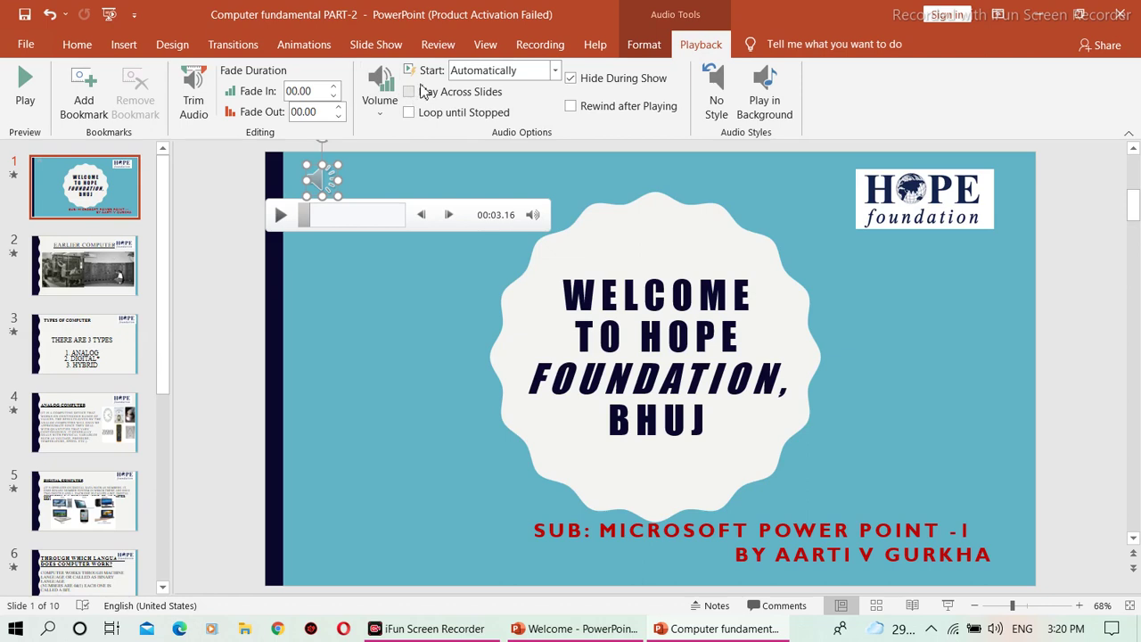
pyautogui.click(410, 93)
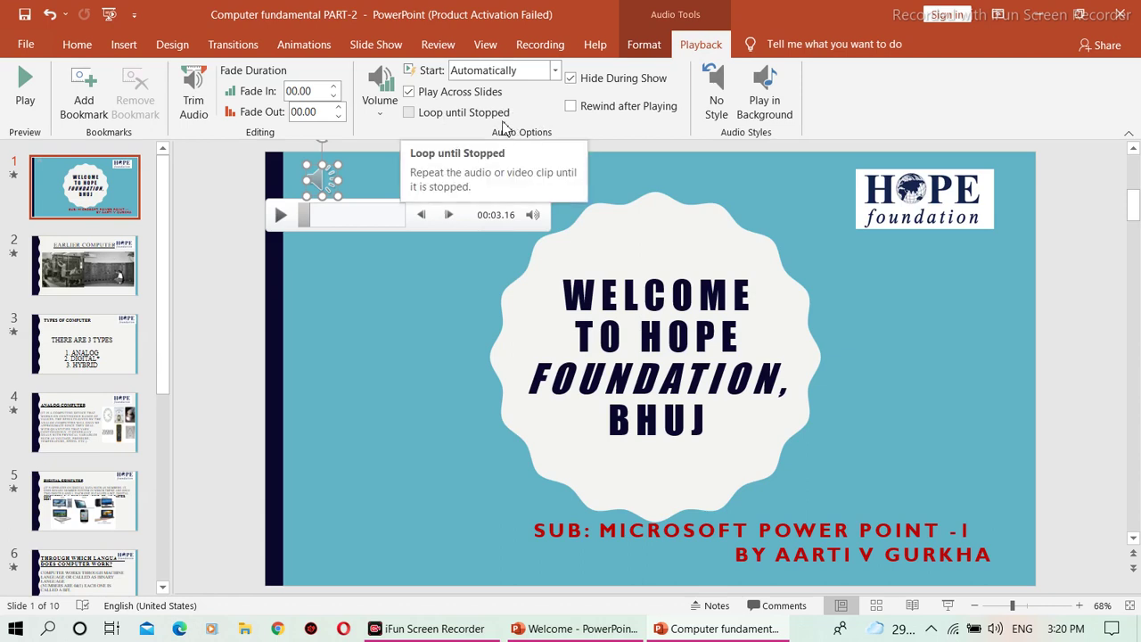
pyautogui.click(412, 118)
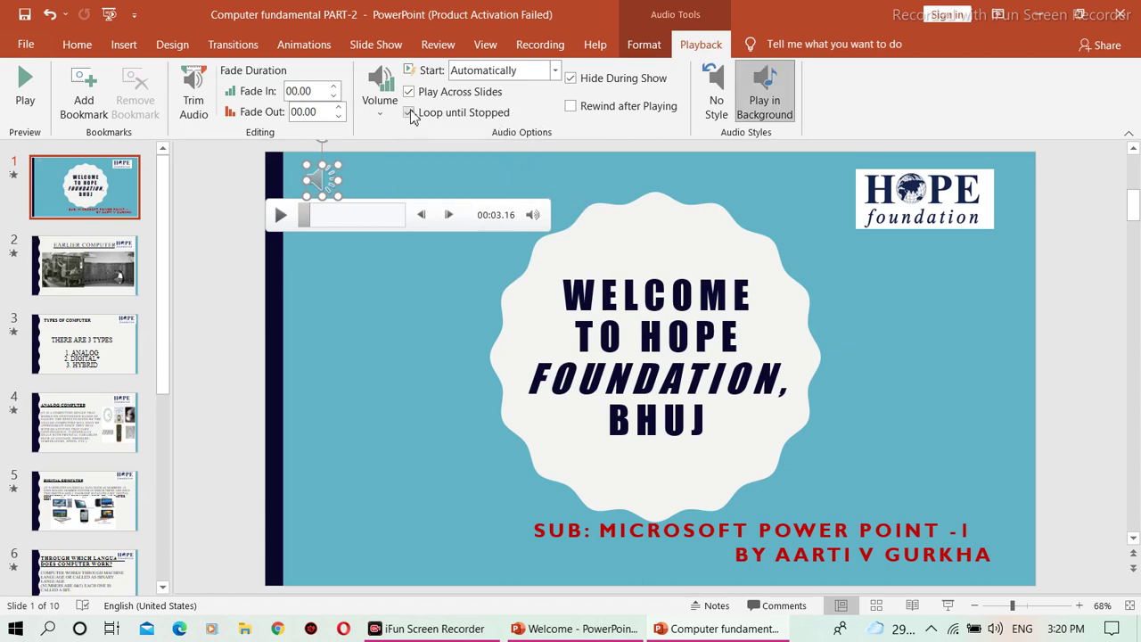
pyautogui.click(410, 116)
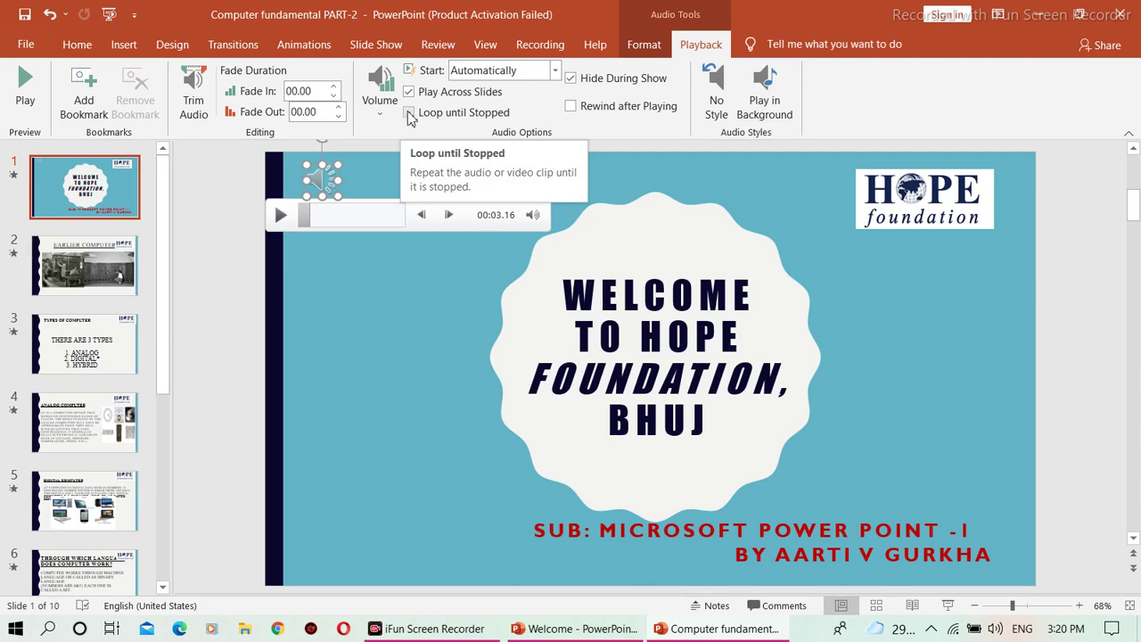
pyautogui.click(409, 114)
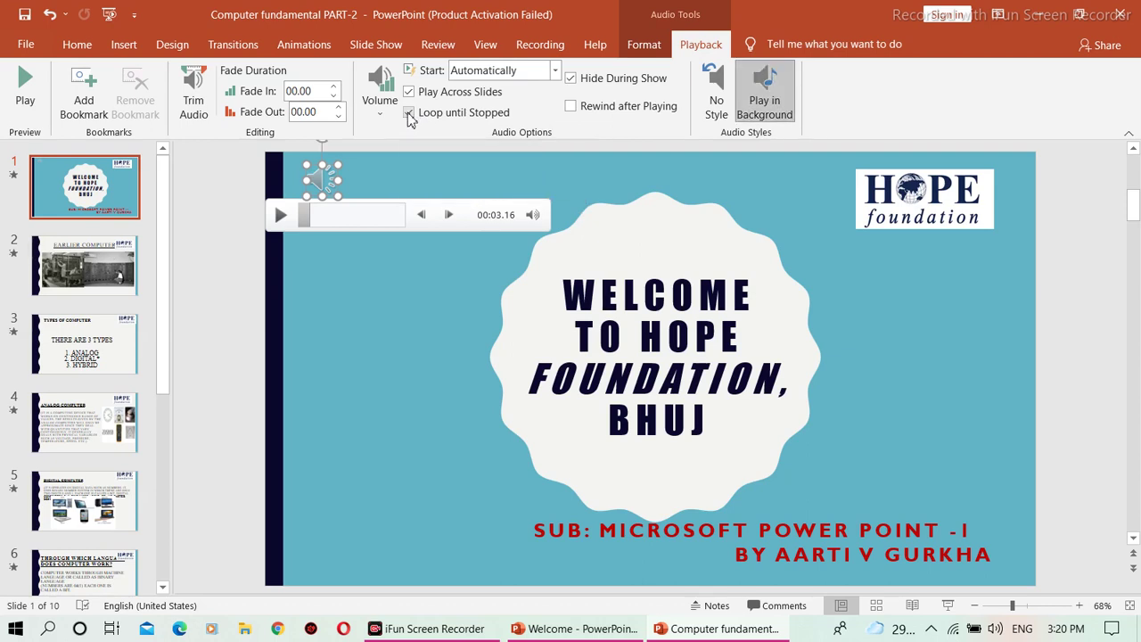
pyautogui.click(571, 107)
pyautogui.click(200, 116)
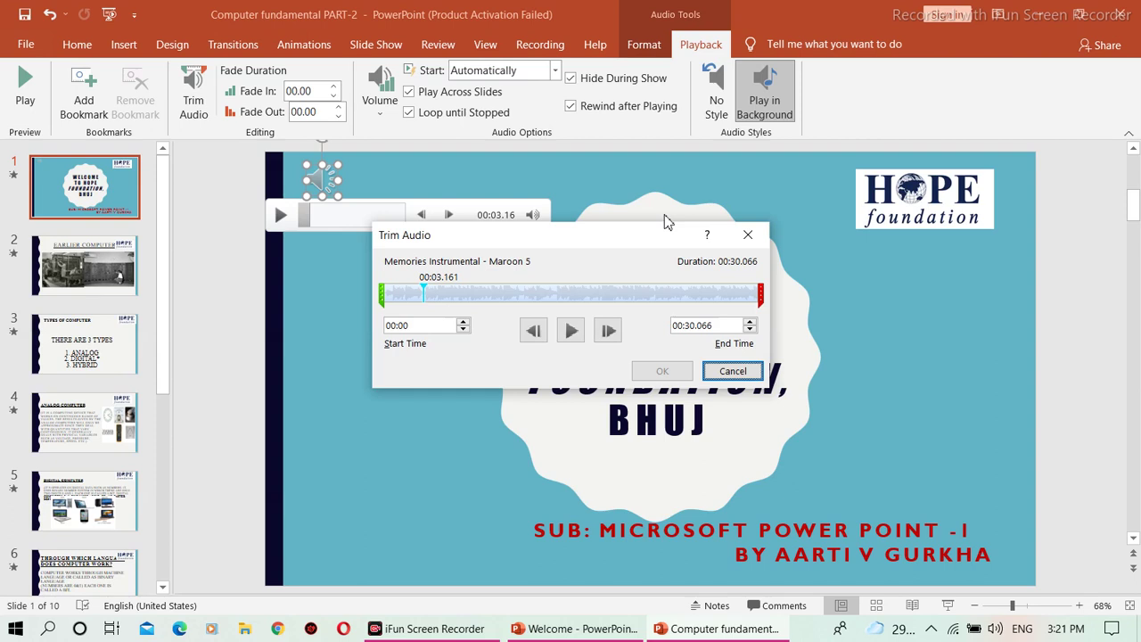
pyautogui.click(745, 237)
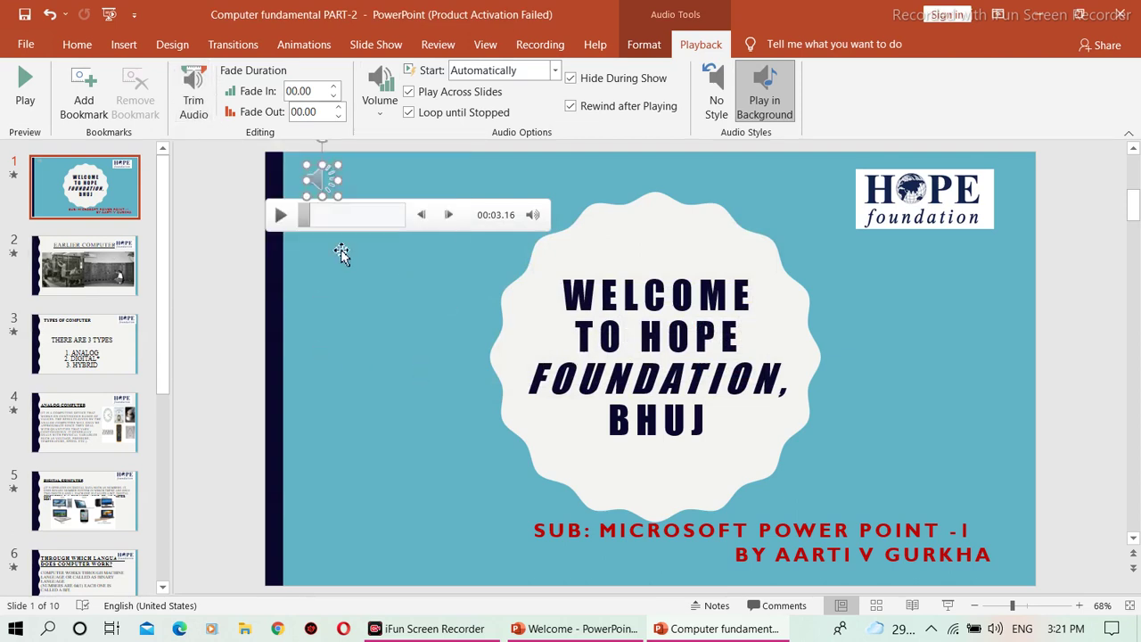
pyautogui.moveTo(352, 215)
pyautogui.moveTo(343, 223); pyautogui.dragTo(502, 214)
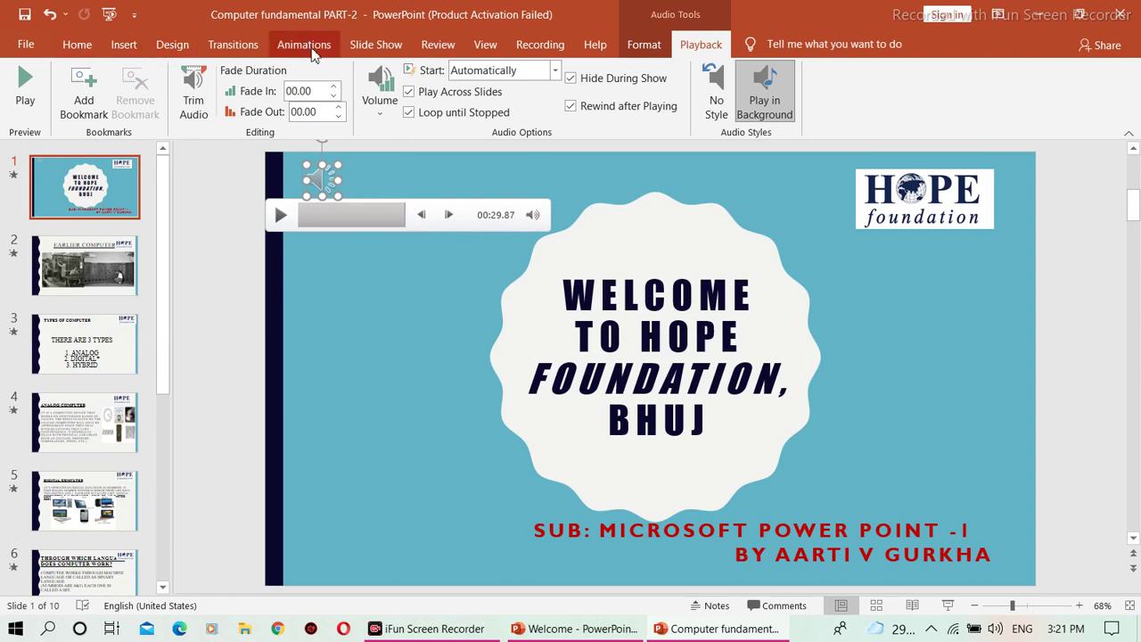
# Switch to the Slide Show tab and open the Custom Slide Show menu.
pyautogui.click(379, 52)
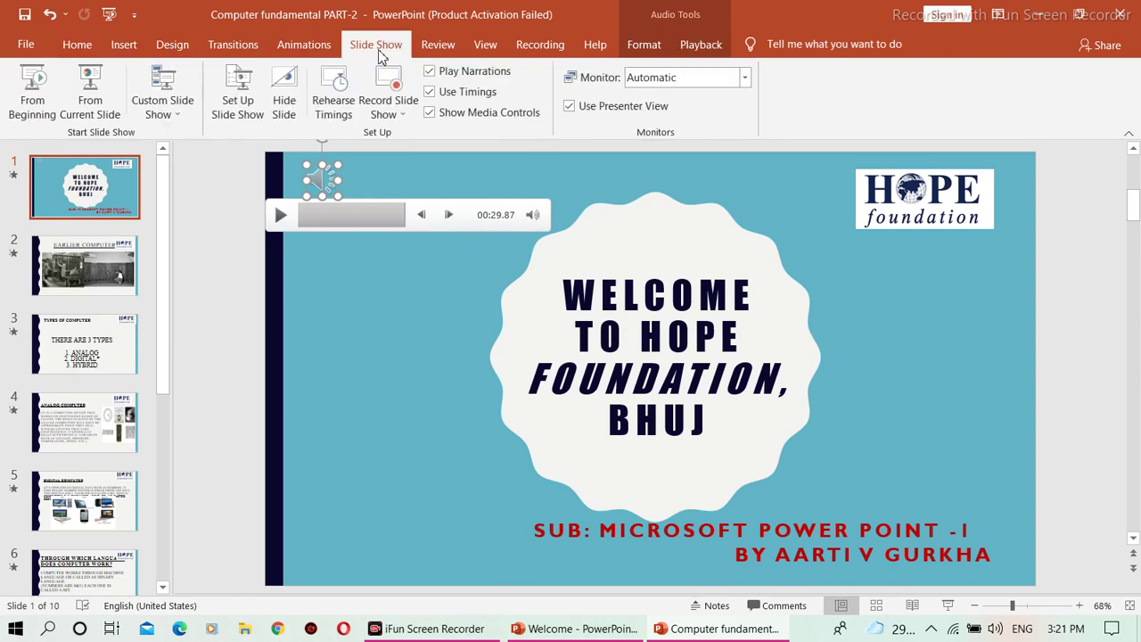
pyautogui.click(167, 119)
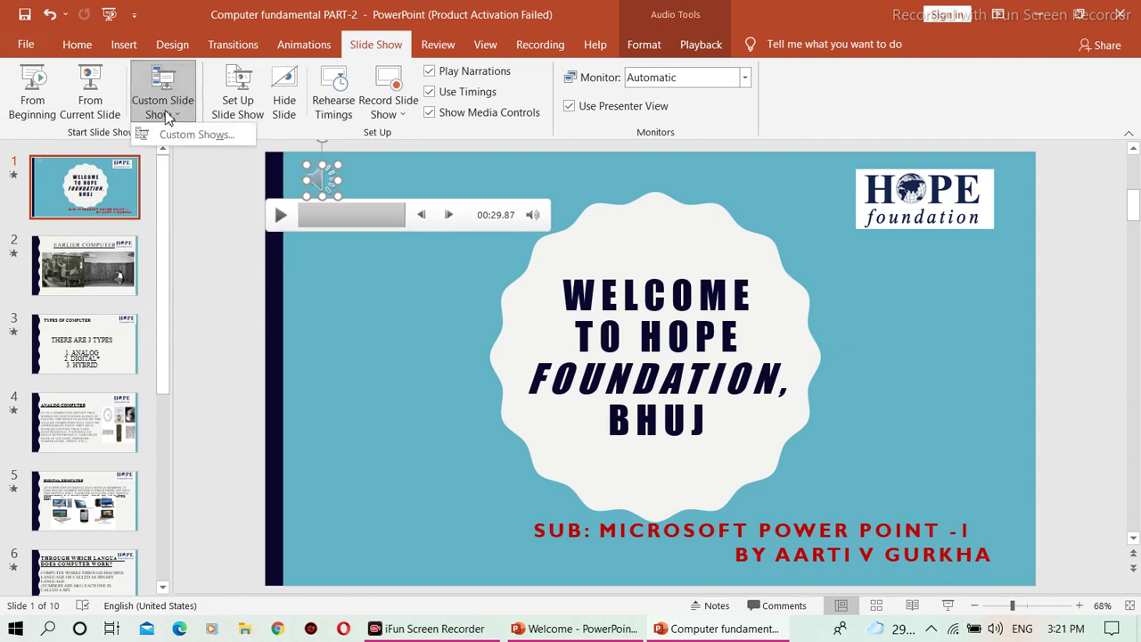
# Start a new custom show and add the Welcome title slide and Earlier Computer slide.
pyautogui.click(179, 135)
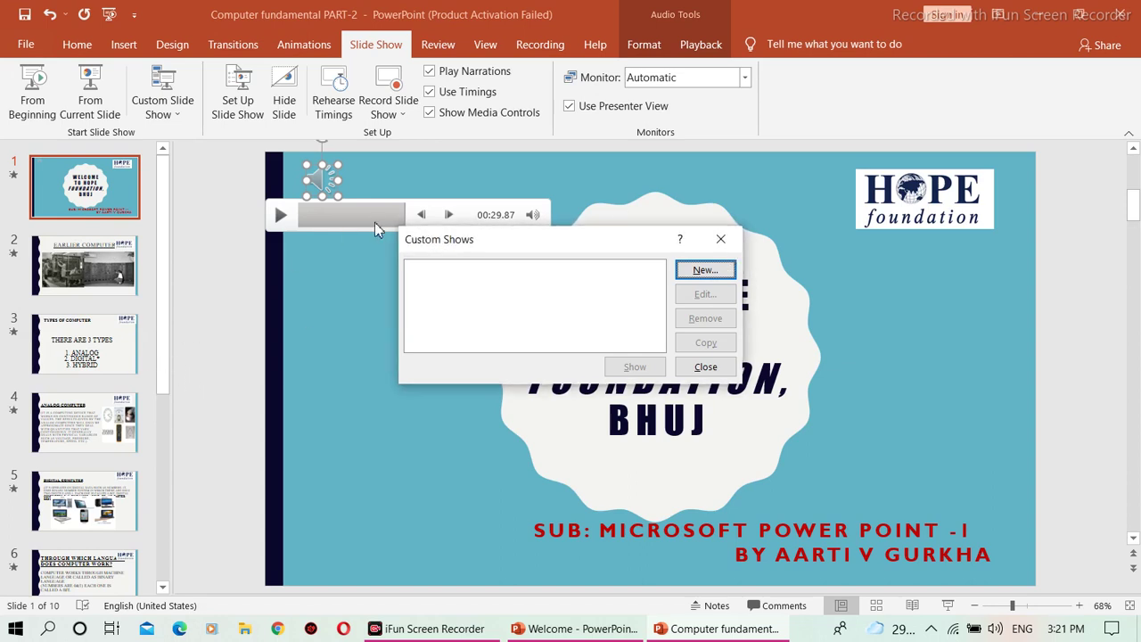
pyautogui.click(707, 271)
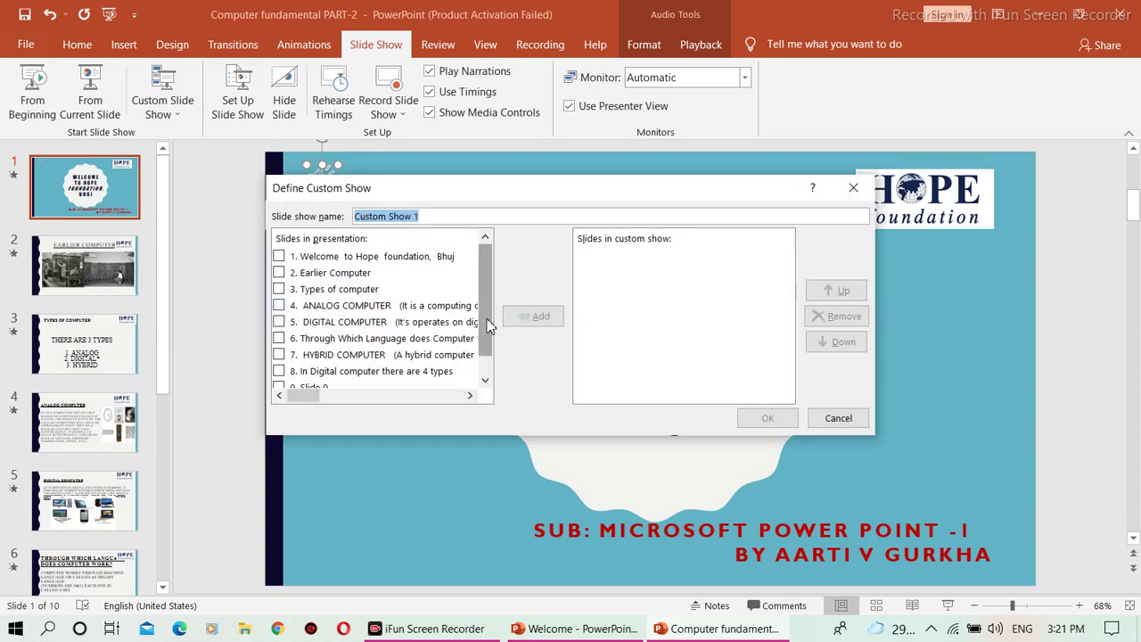
pyautogui.moveTo(489, 327)
pyautogui.mouseDown()
pyautogui.moveTo(491, 382)
pyautogui.moveTo(482, 259)
pyautogui.moveTo(490, 370)
pyautogui.moveTo(489, 287)
pyautogui.mouseUp()
pyautogui.click(279, 258)
pyautogui.click(537, 321)
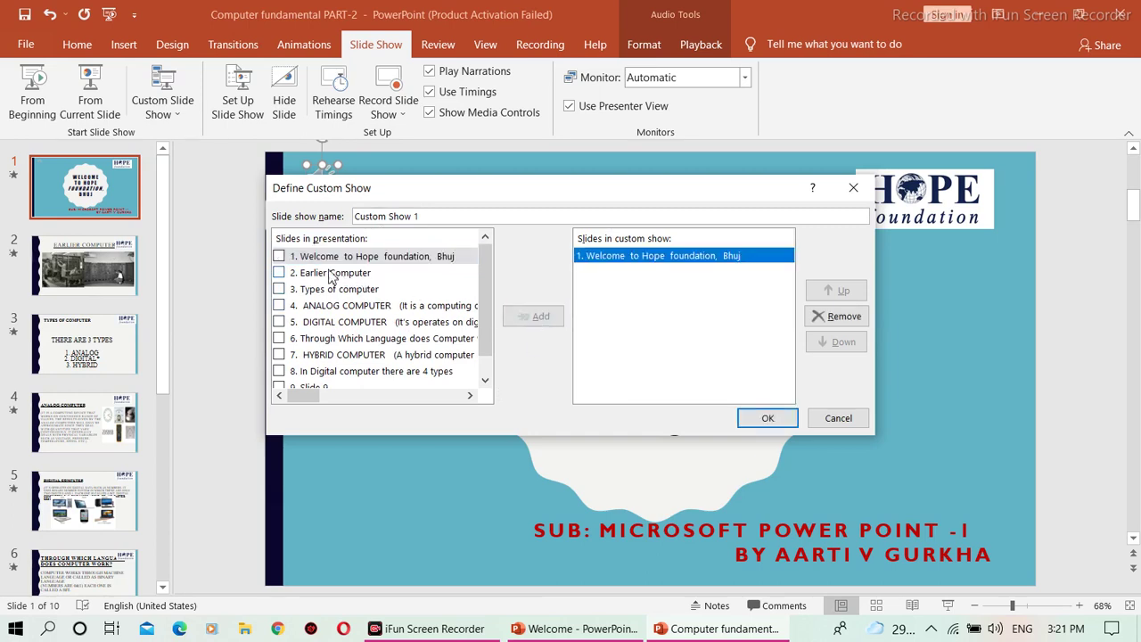
pyautogui.click(279, 274)
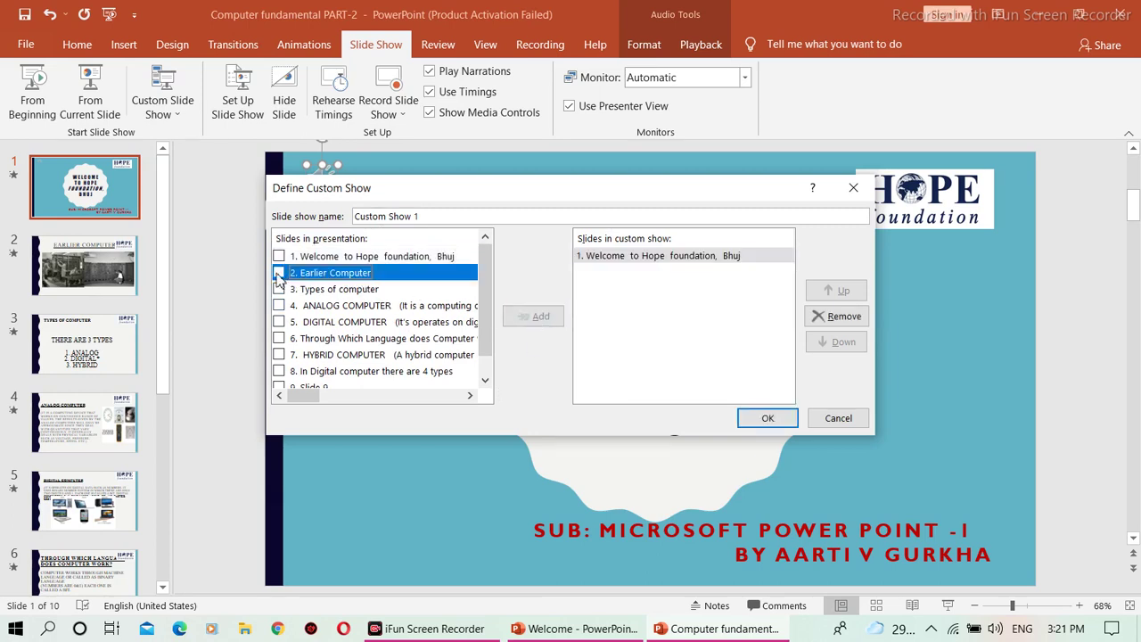
pyautogui.click(538, 316)
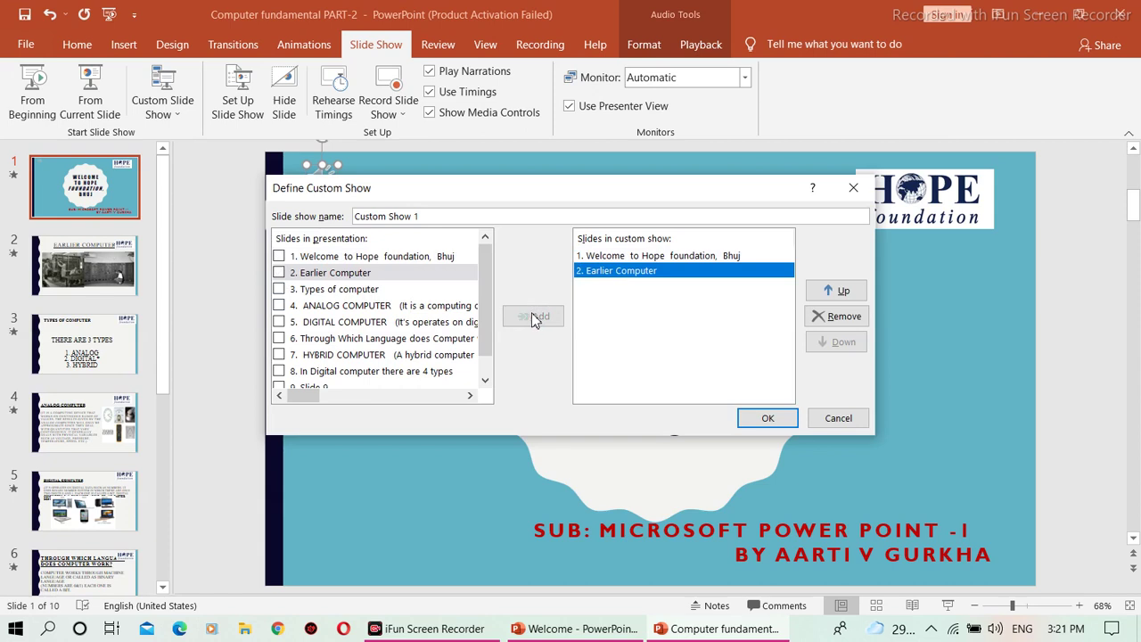
# Add Types of computer, DIGITAL COMPUTER and THANK YOU slides, then save Custom Show 1.
pyautogui.click(279, 290)
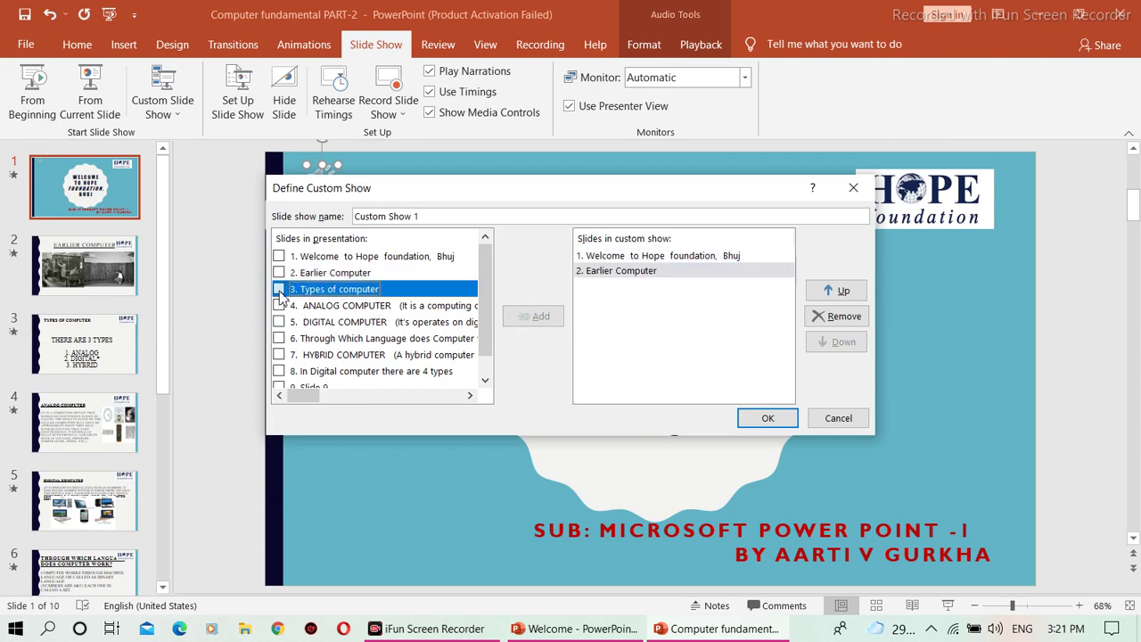
pyautogui.click(525, 317)
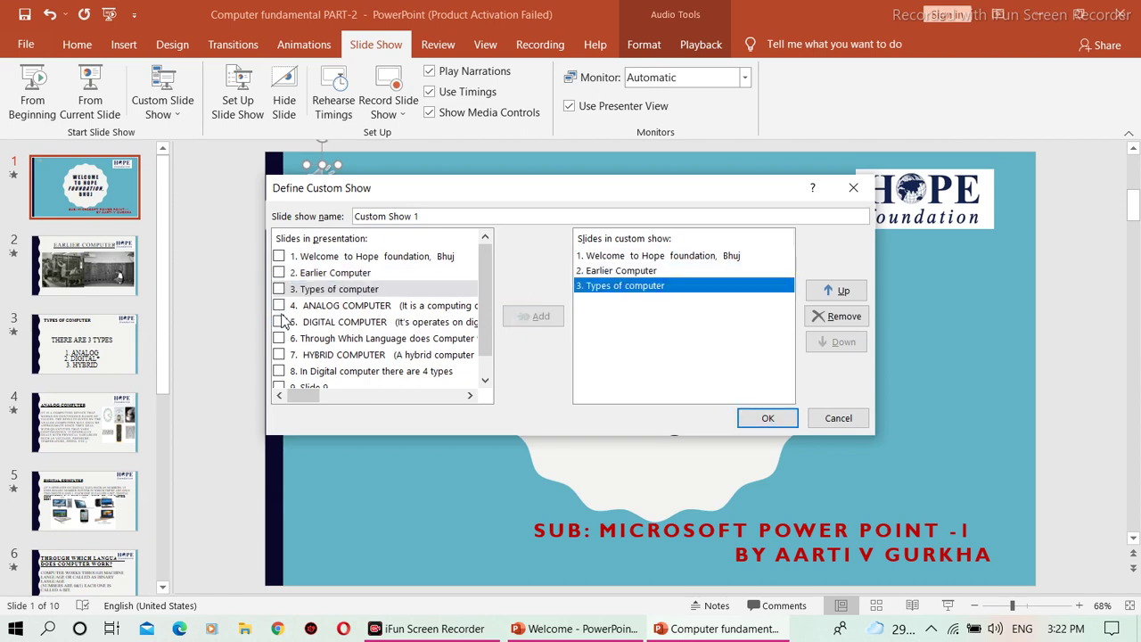
pyautogui.click(280, 322)
pyautogui.click(540, 317)
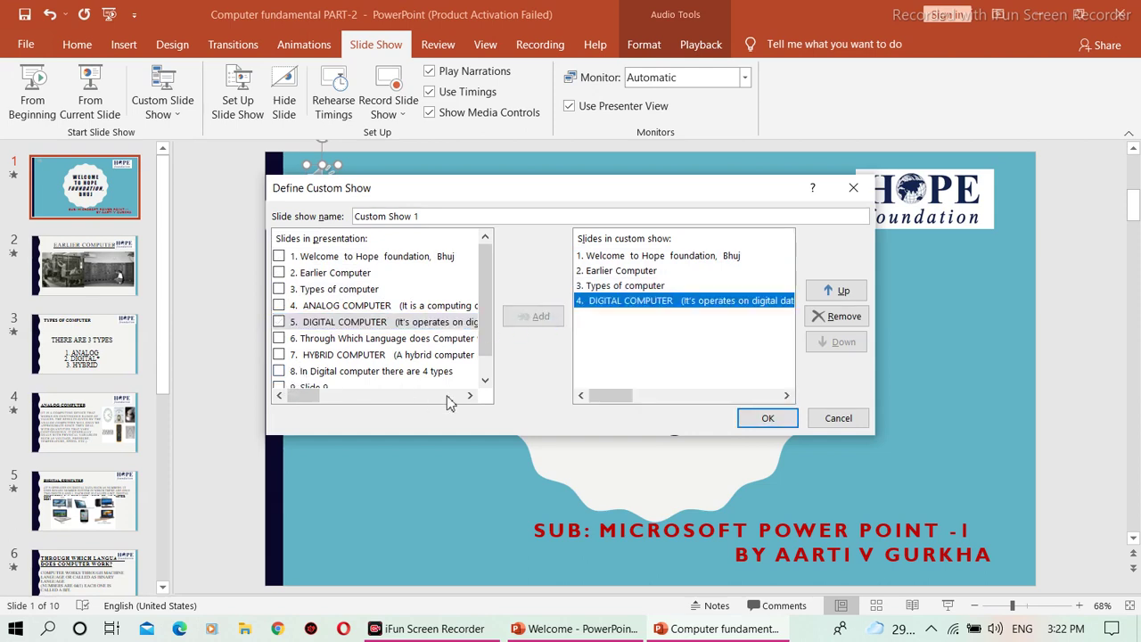
pyautogui.click(476, 308)
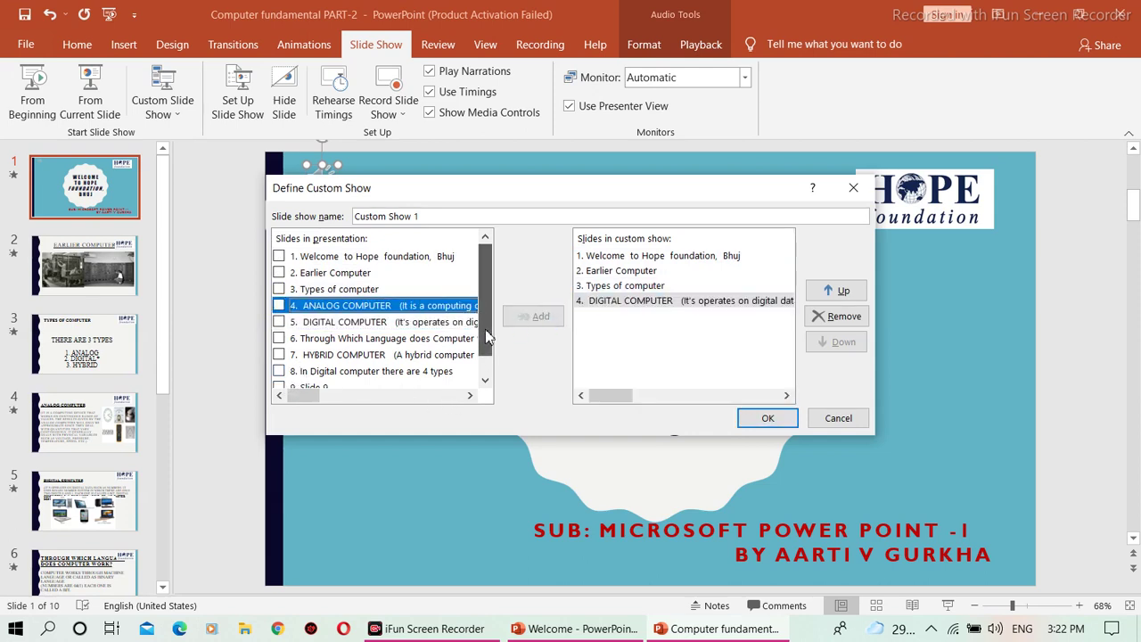
pyautogui.moveTo(486, 348); pyautogui.dragTo(487, 370)
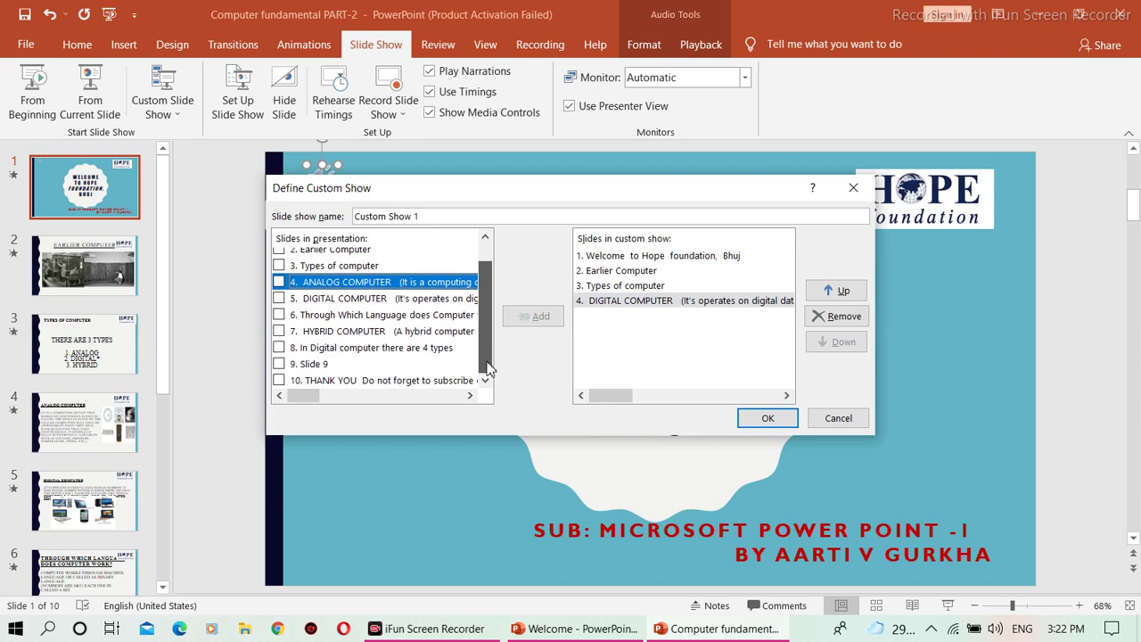
pyautogui.click(279, 381)
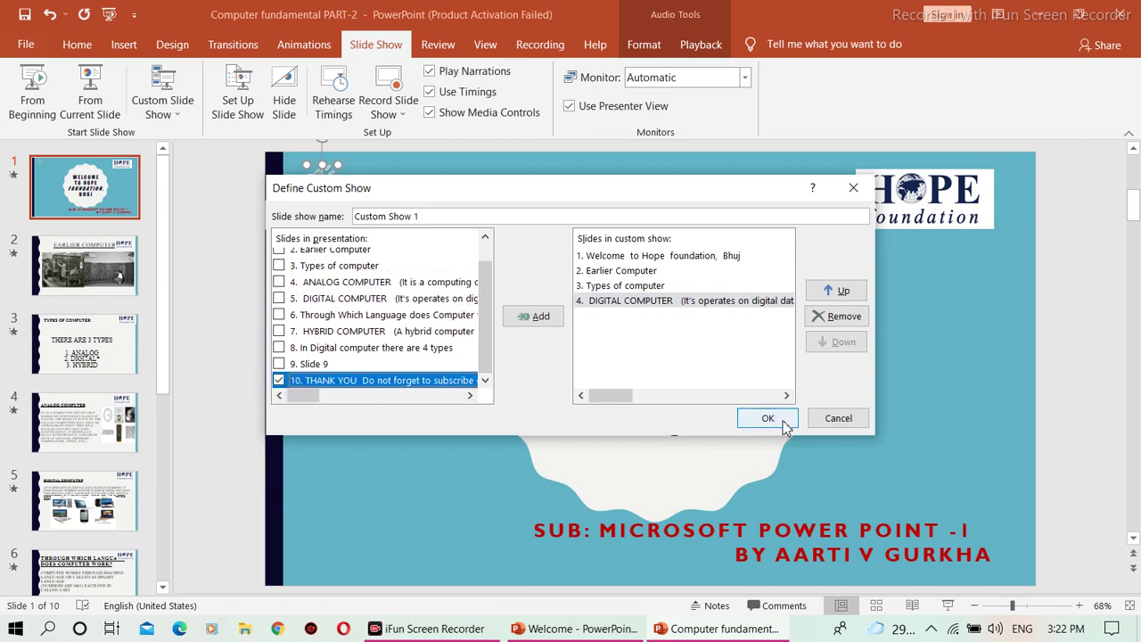
pyautogui.click(524, 319)
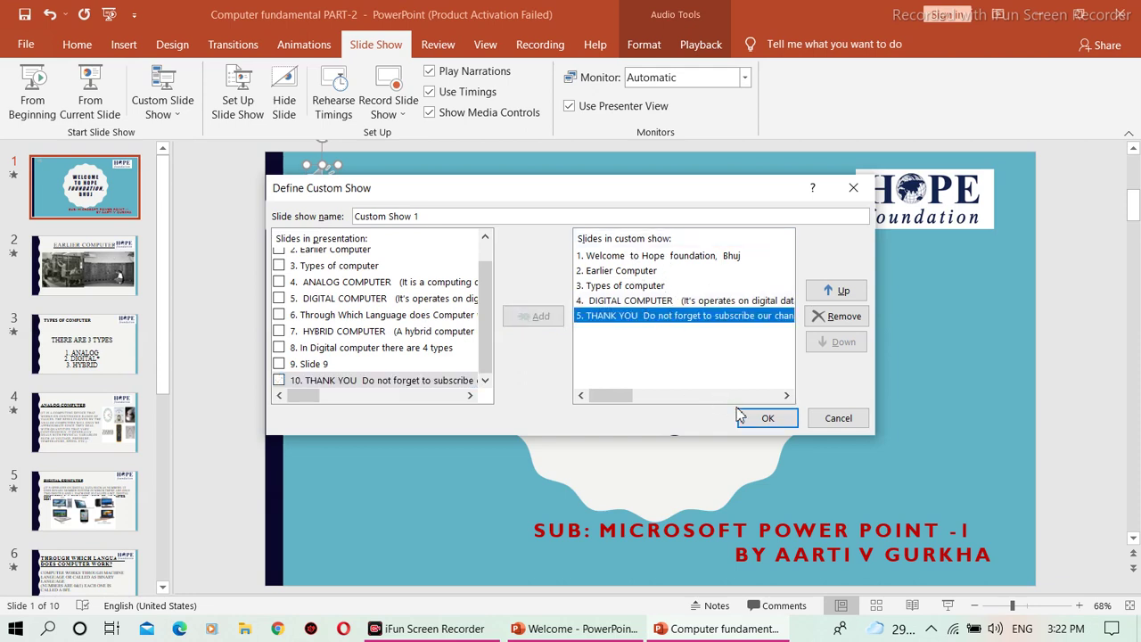
pyautogui.click(766, 419)
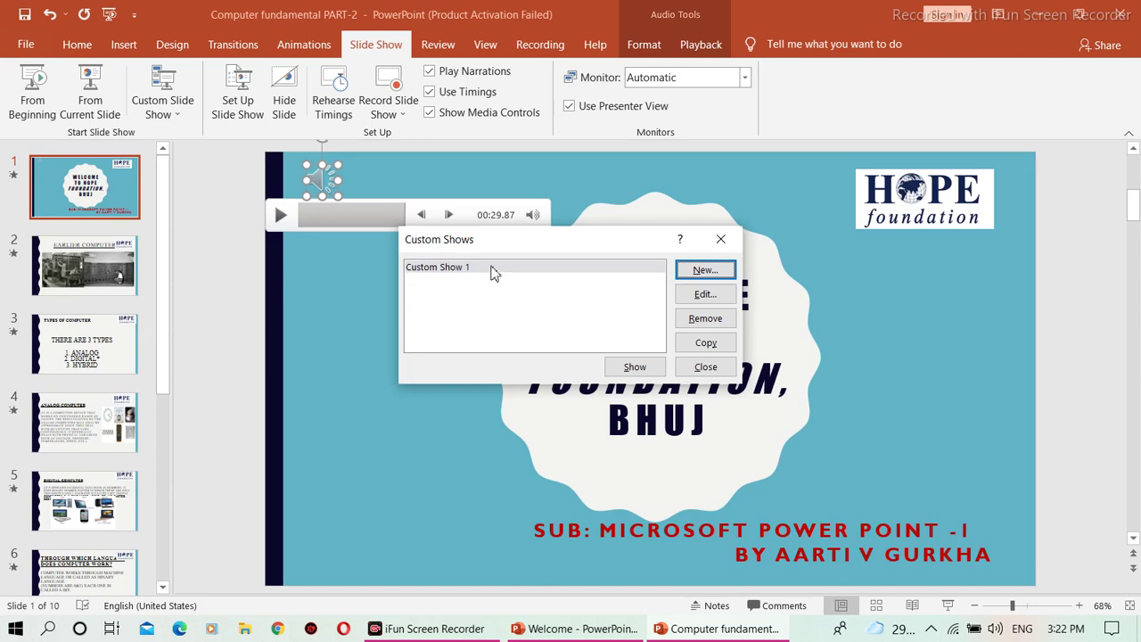
# Run Custom Show 1 from the Custom Shows dialog and watch it to the end.
pyautogui.click(635, 367)
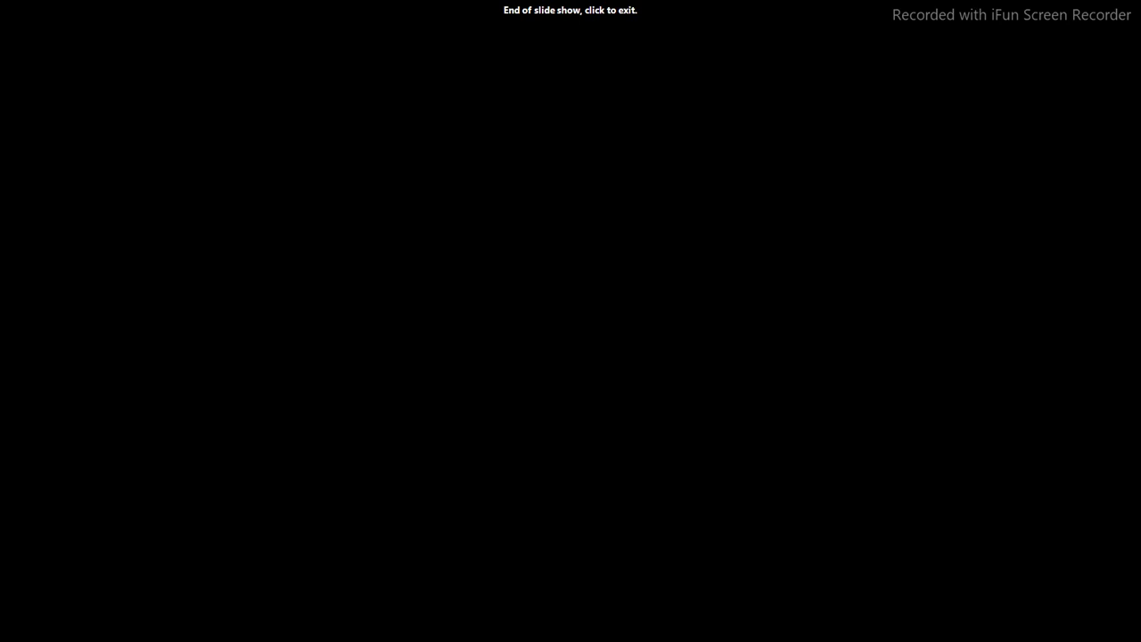
# Exit the finished show, maximize the window, and return to the title slide in normal view.
pyautogui.click(715, 281)
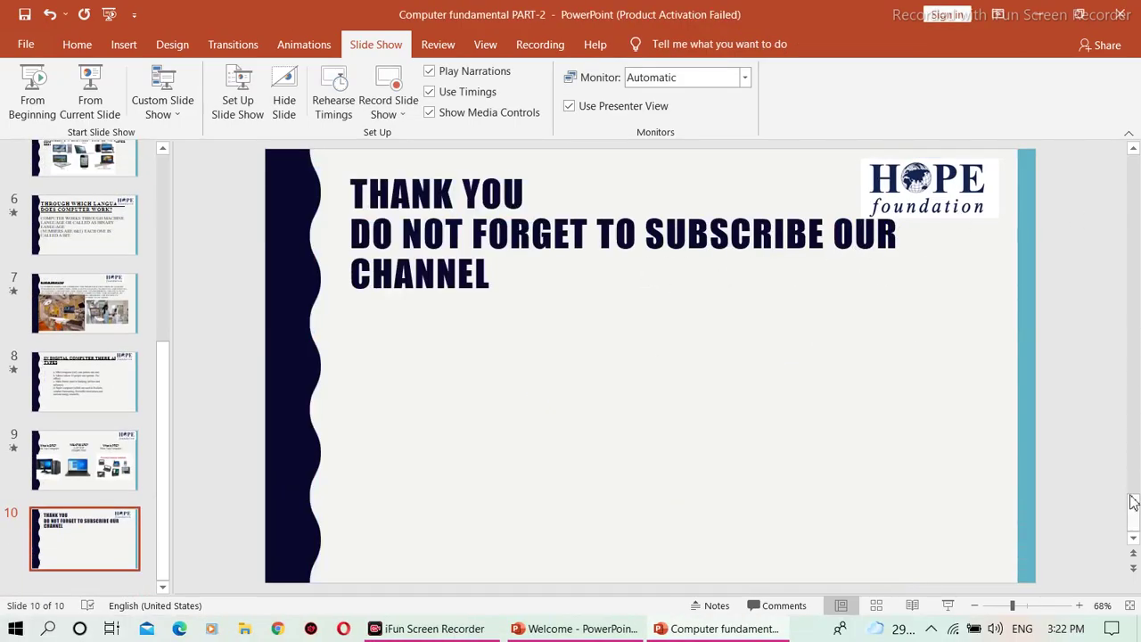
pyautogui.moveTo(1135, 508); pyautogui.dragTo(1135, 294)
pyautogui.doubleClick(980, 20)
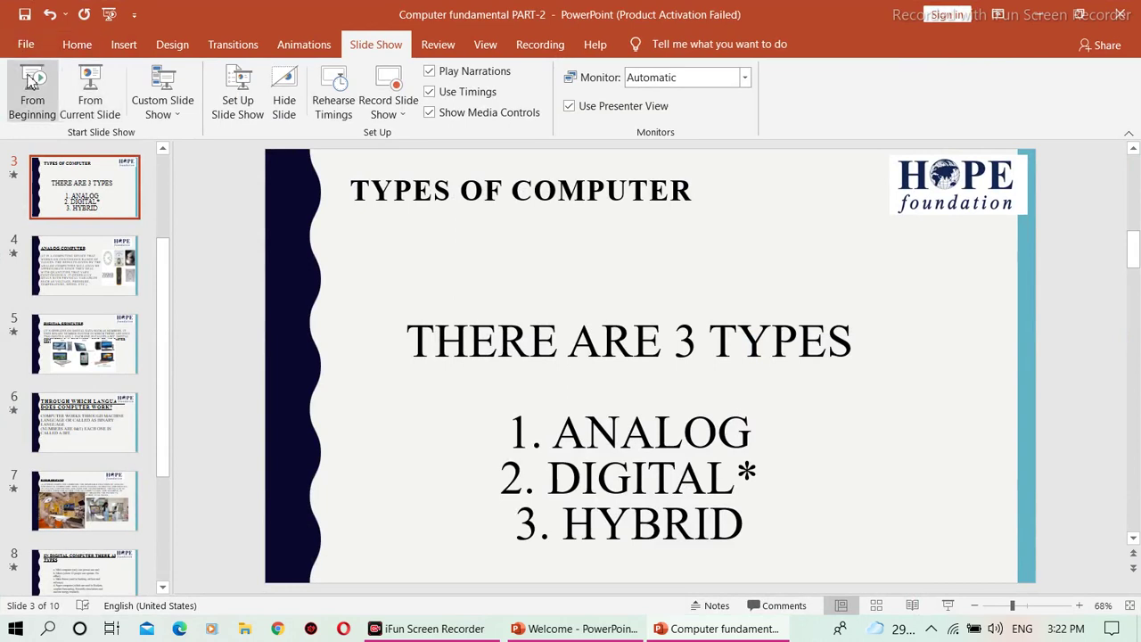
pyautogui.click(167, 150)
pyautogui.scroll(4, 168, 149)
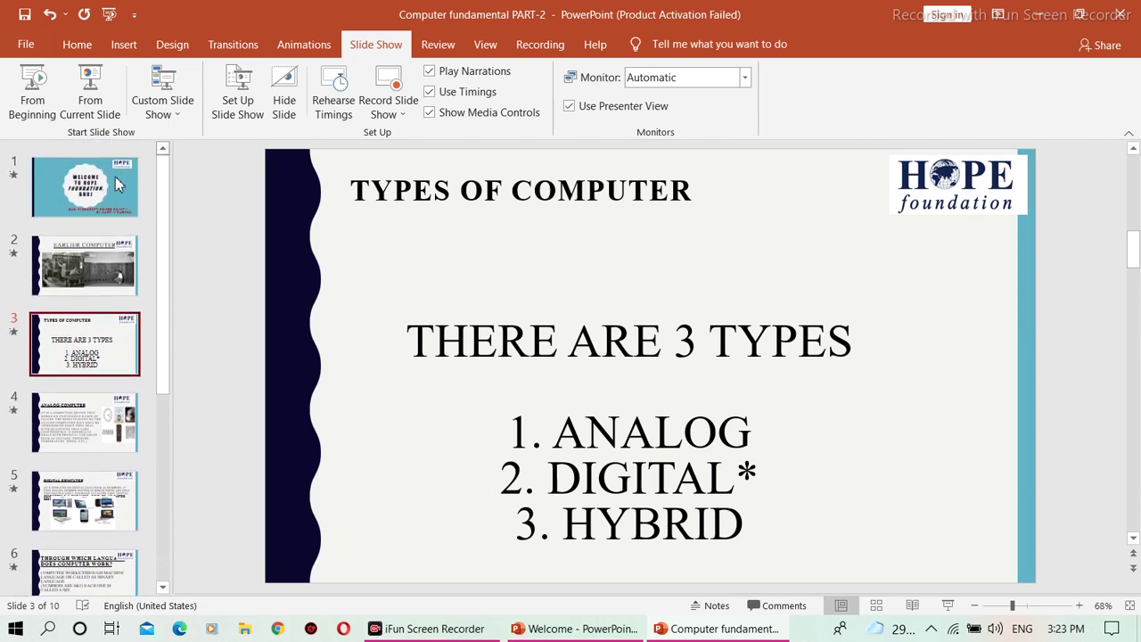
pyautogui.click(116, 185)
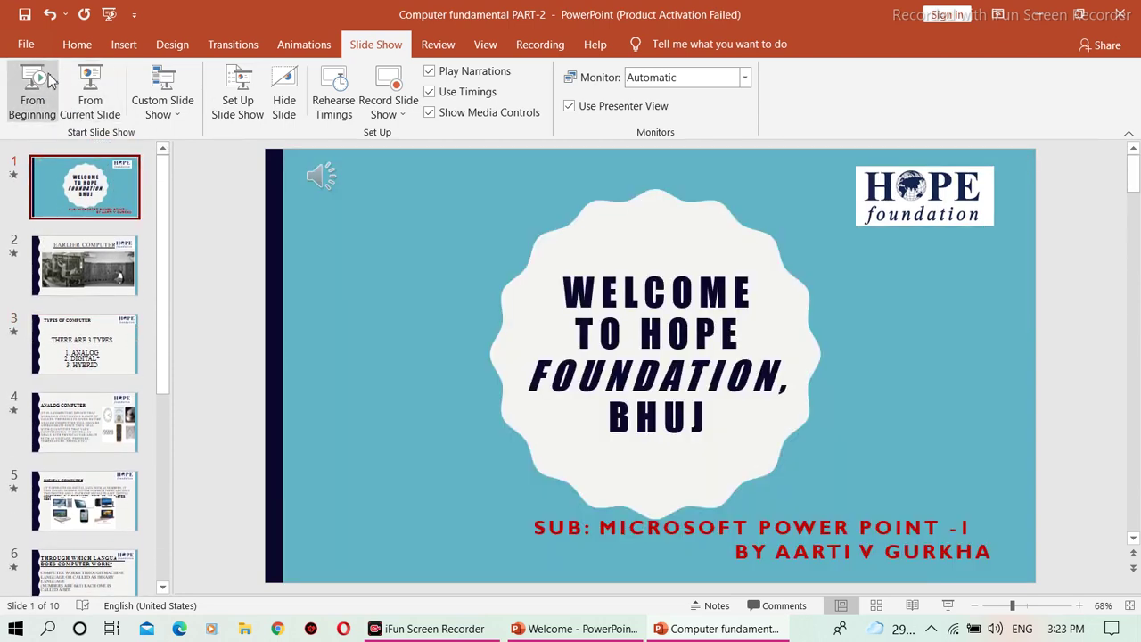
# Play the full slide show from the first slide through to the end.
pyautogui.click(32, 89)
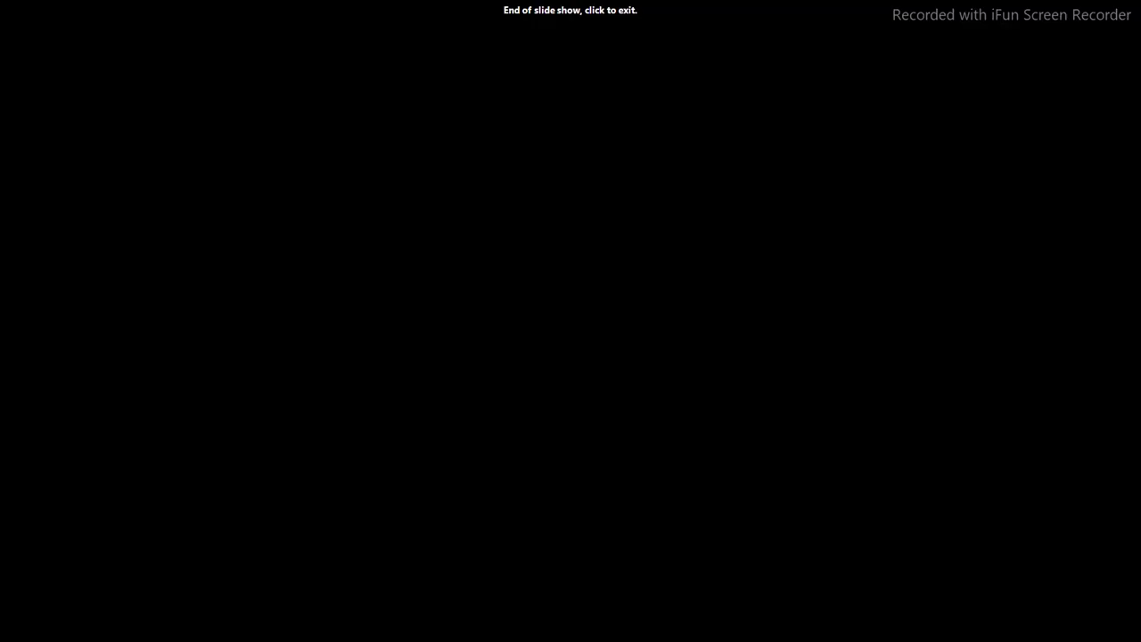
pyautogui.click(32, 89)
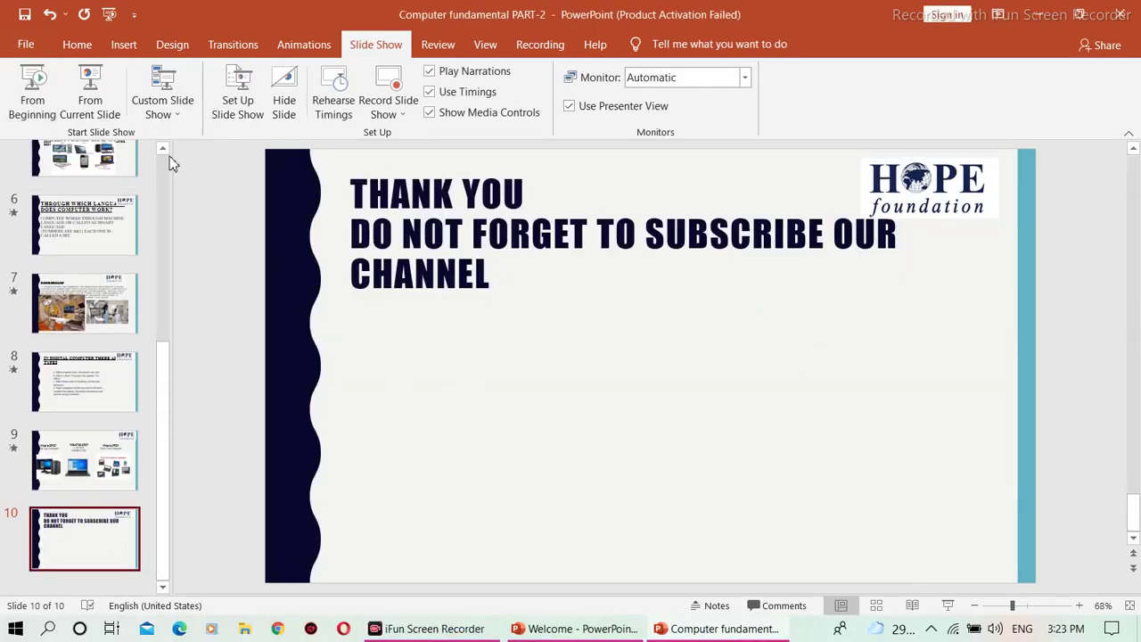
# Leave the end-of-show screen and select slide 1, the Welcome to Hope Foundation title slide.
pyautogui.click(163, 150)
pyautogui.moveTo(163, 153); pyautogui.dragTo(161, 152)
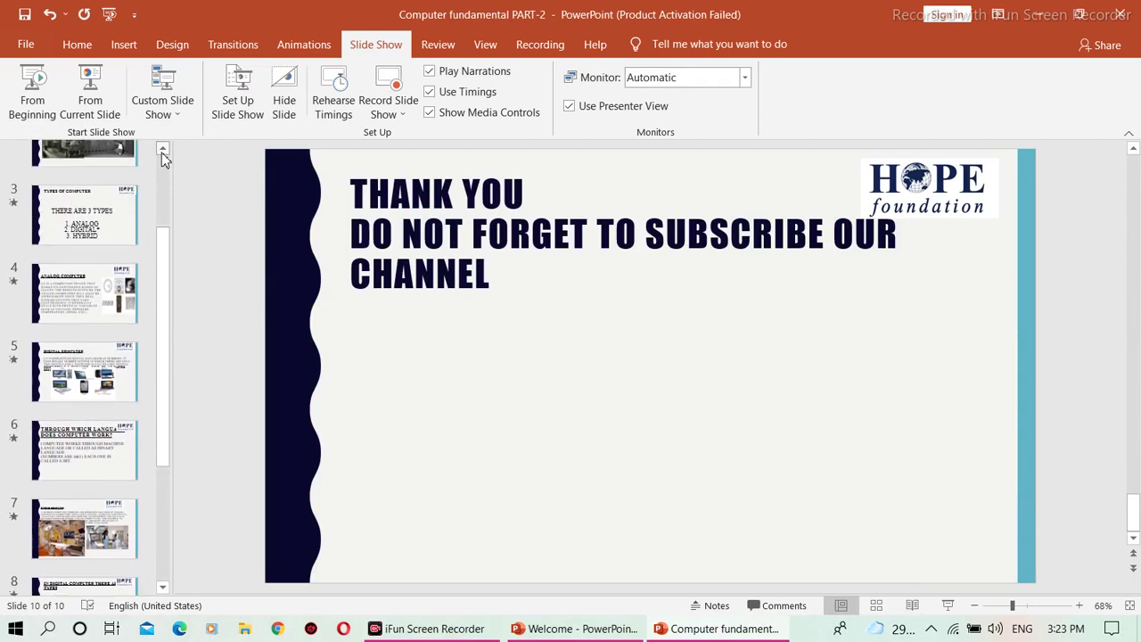
pyautogui.moveTo(162, 153); pyautogui.dragTo(162, 153)
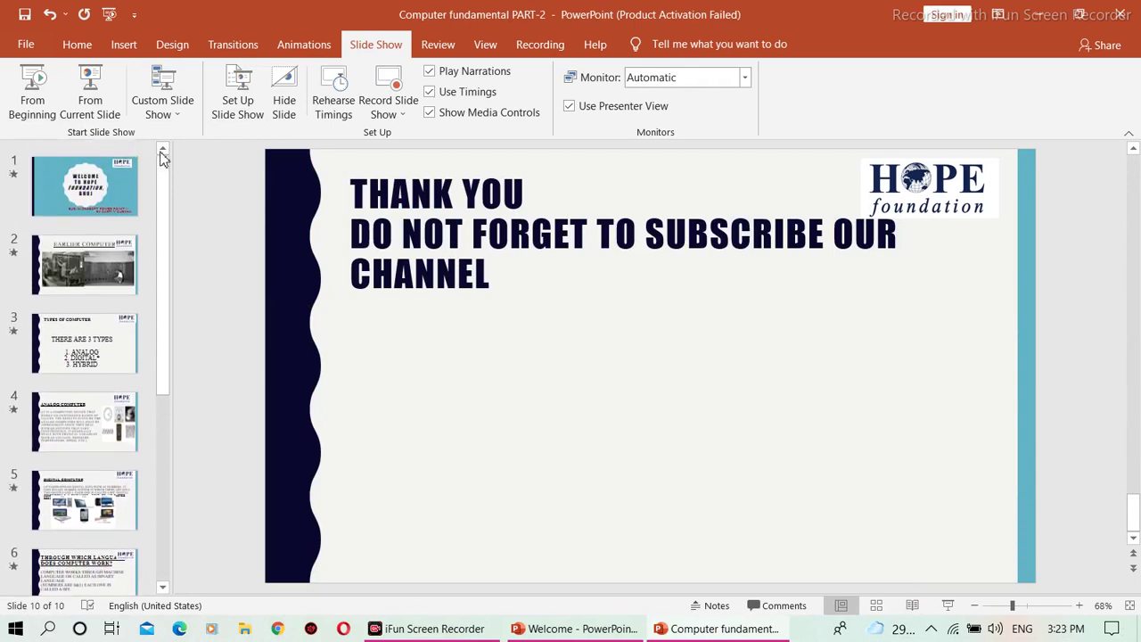
pyautogui.click(101, 185)
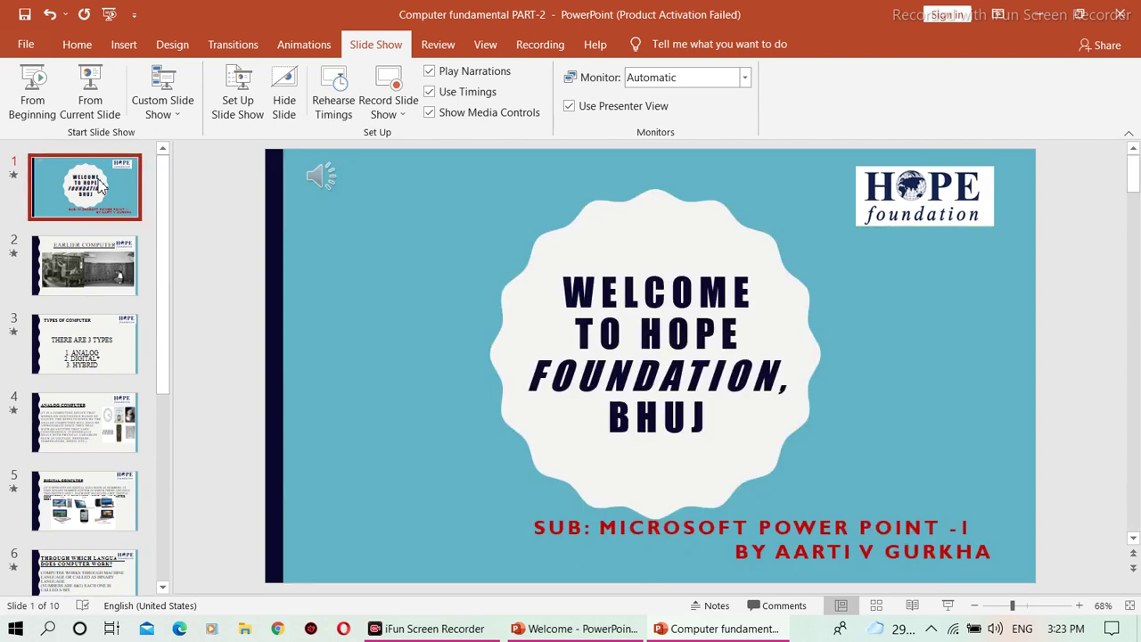